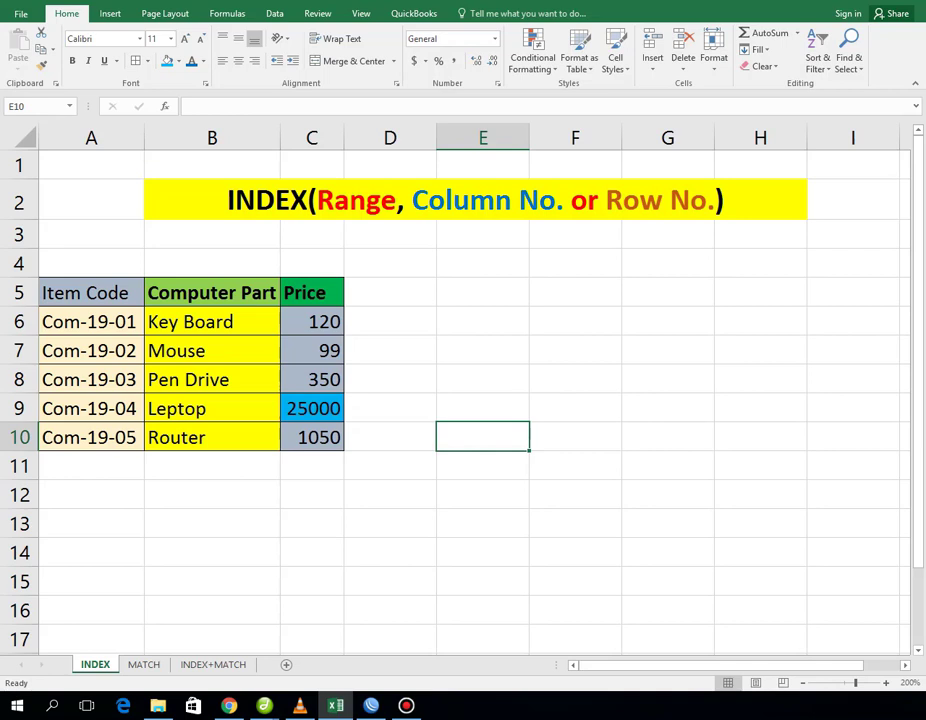
Step: Enter =INDEX(C6:C10,4) in E6 so it returns the Leptop price, 25000
click(482, 321)
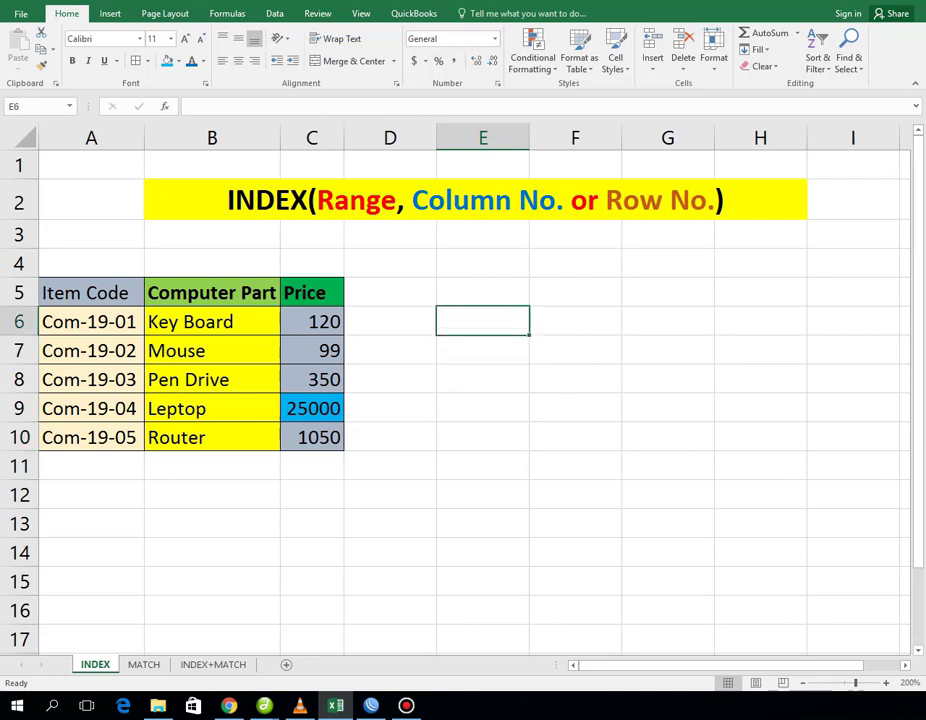
text(=)
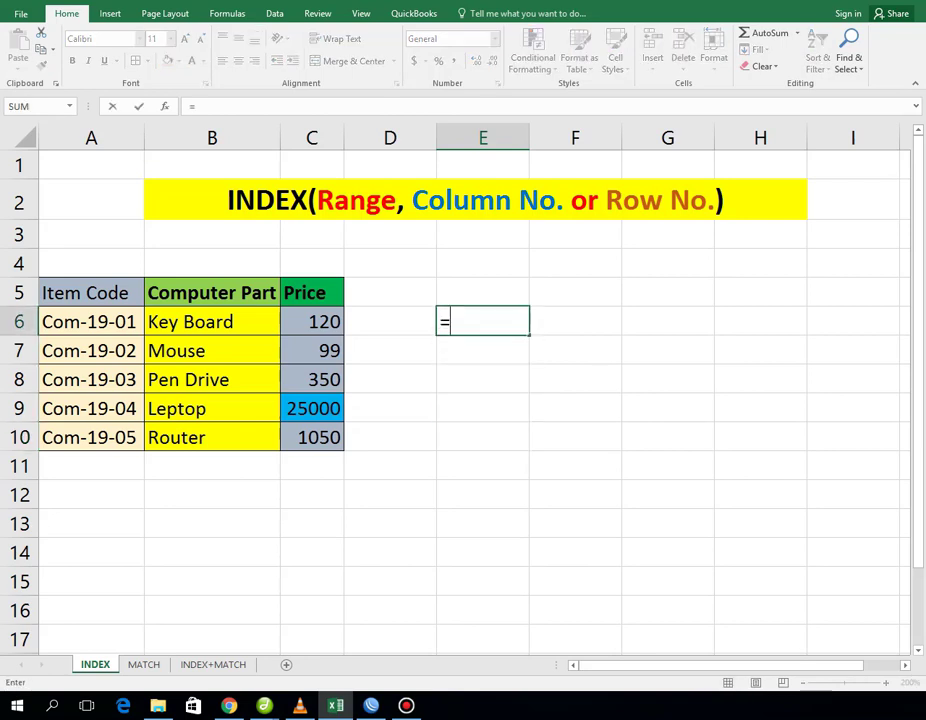
text(n)
key(Tab)
key(BackSpace)
key(BackSpace)
text(ind)
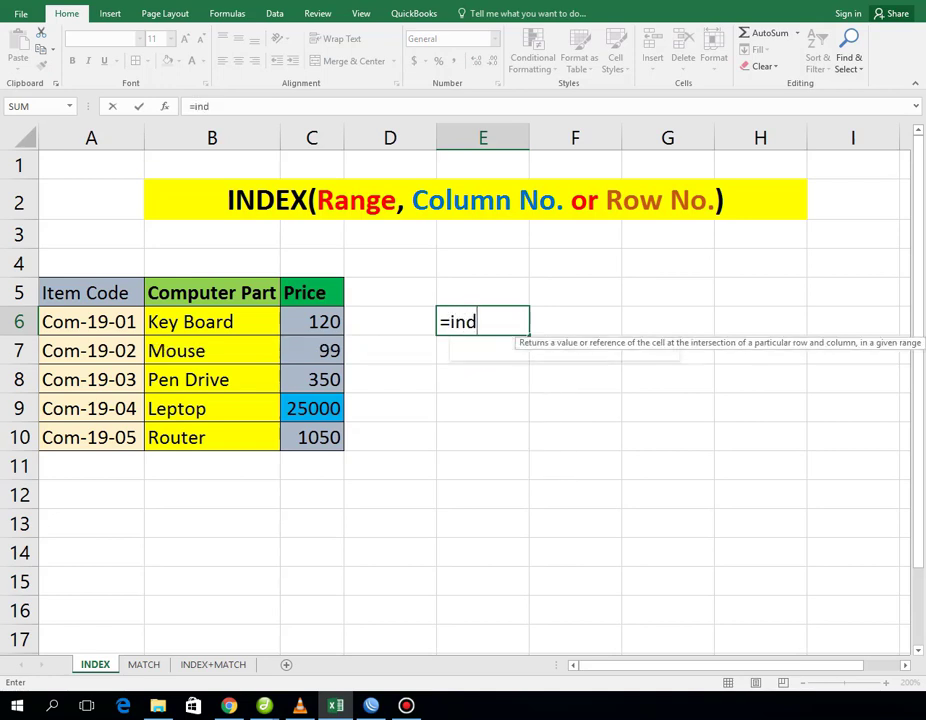
key(Tab)
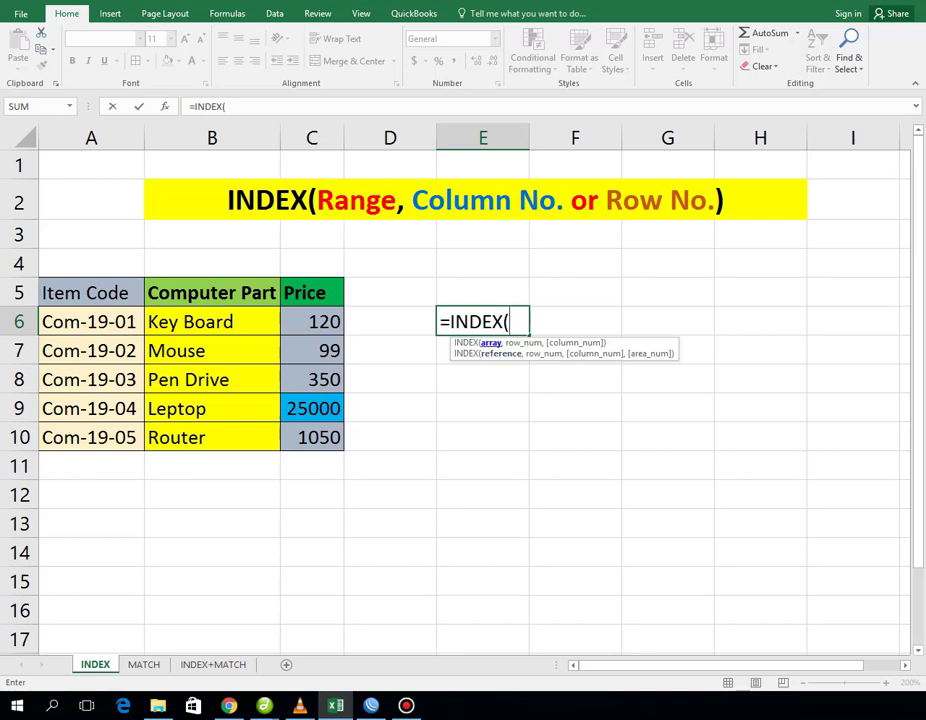
click(312, 321)
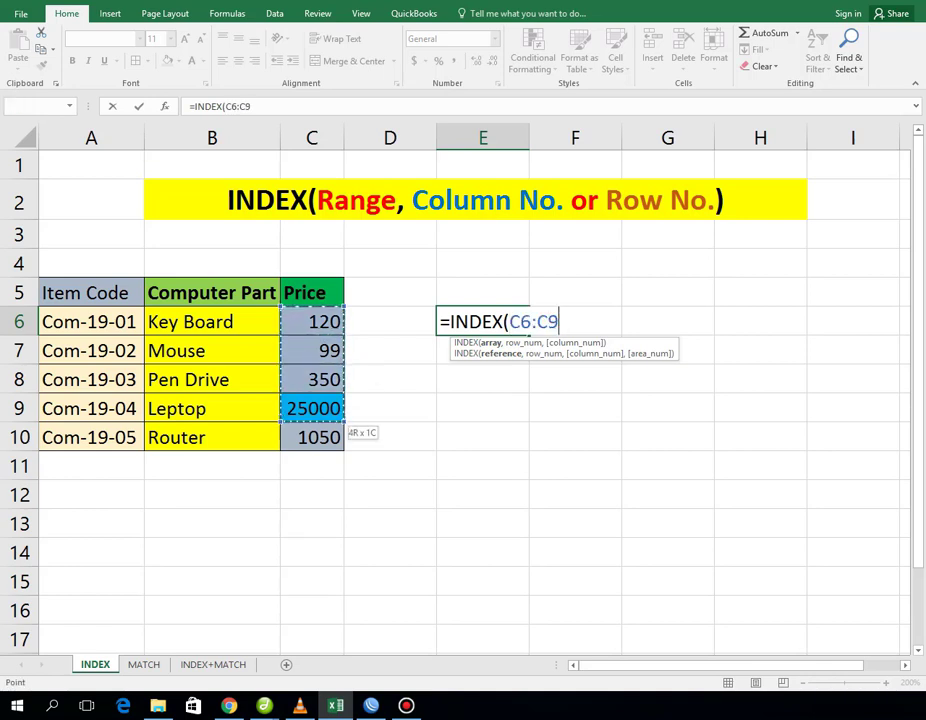
drag(312, 321, 312, 437)
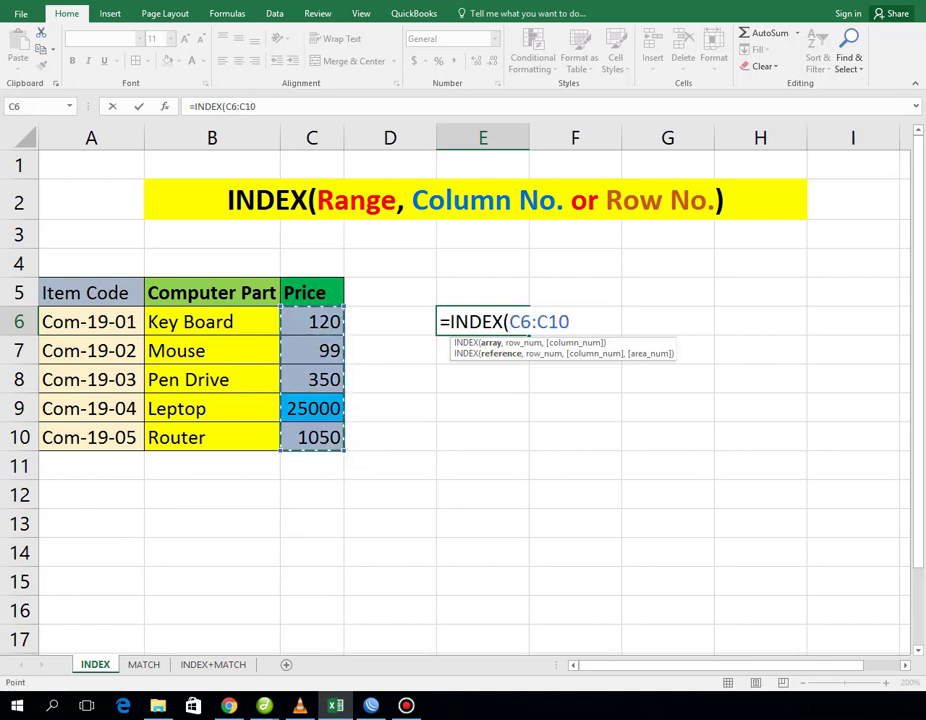
text(,)
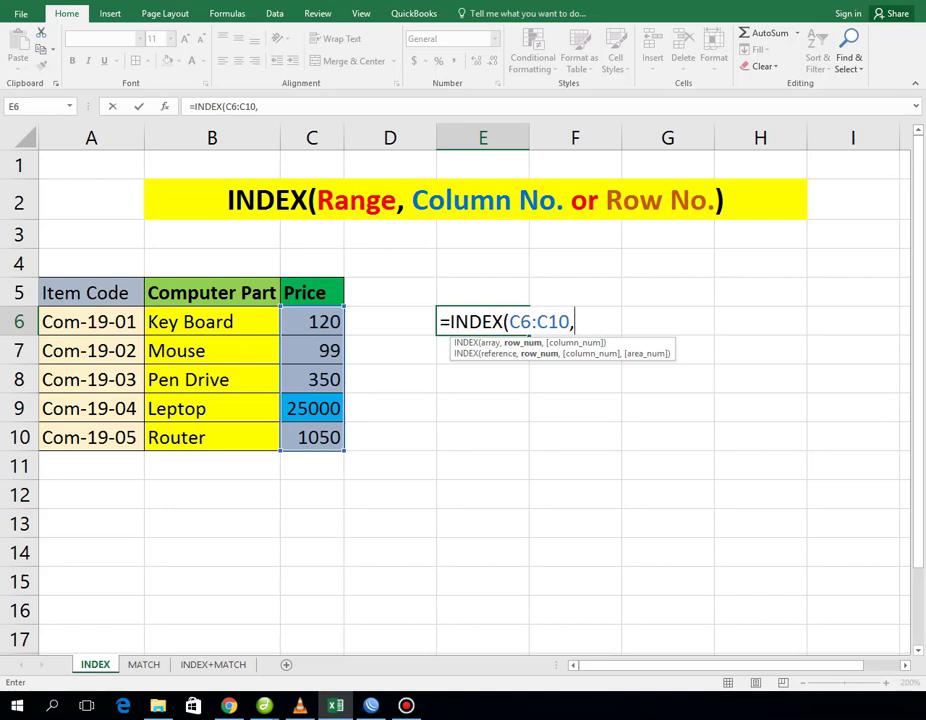
text(4)
key(Return)
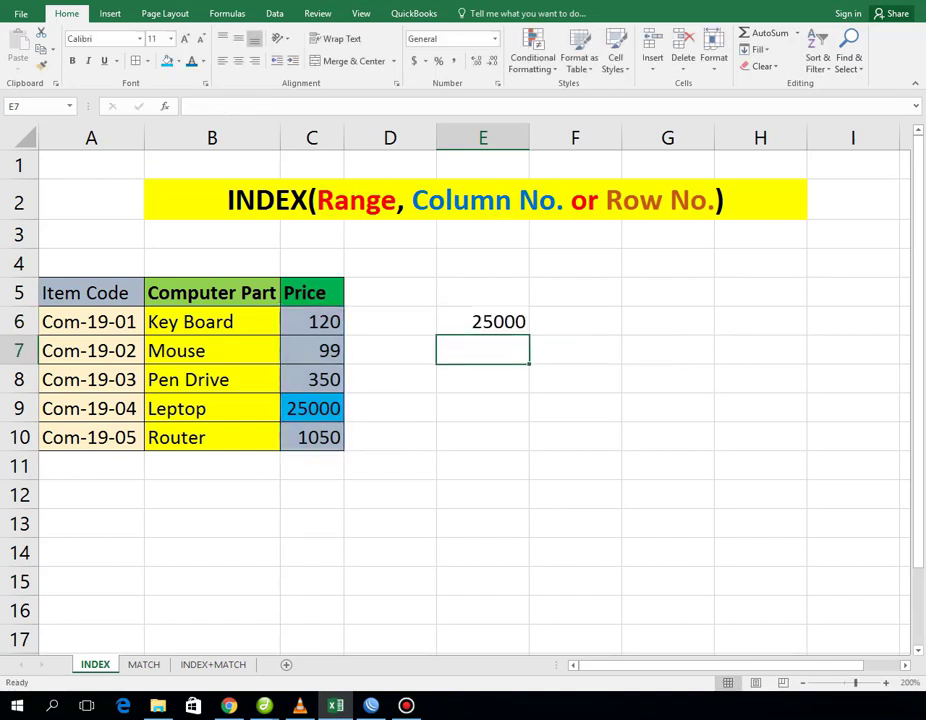
click(483, 321)
key(F2)
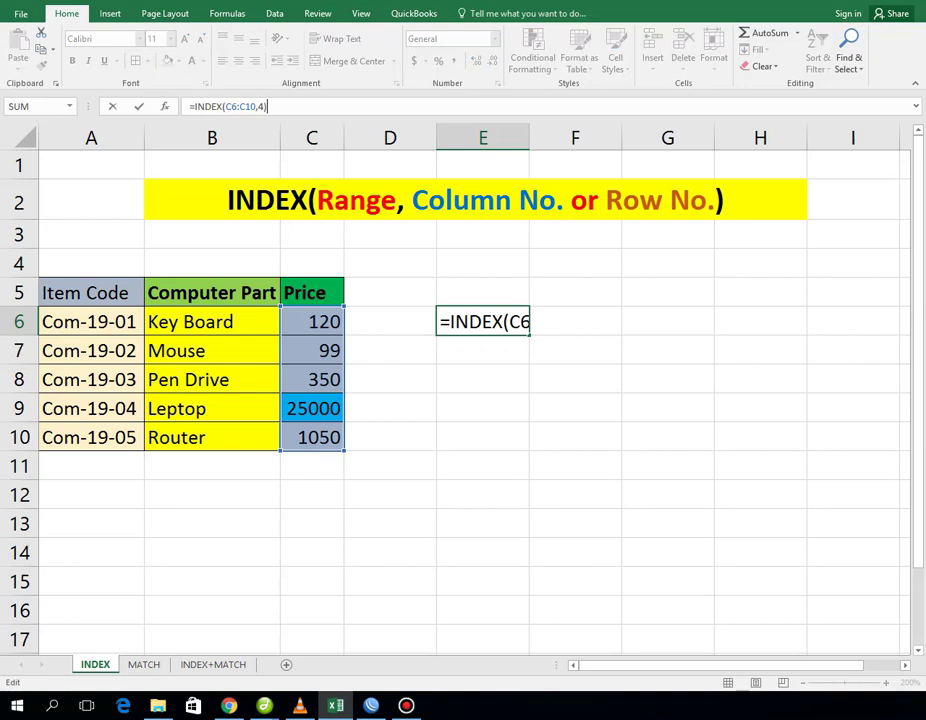
key(Return)
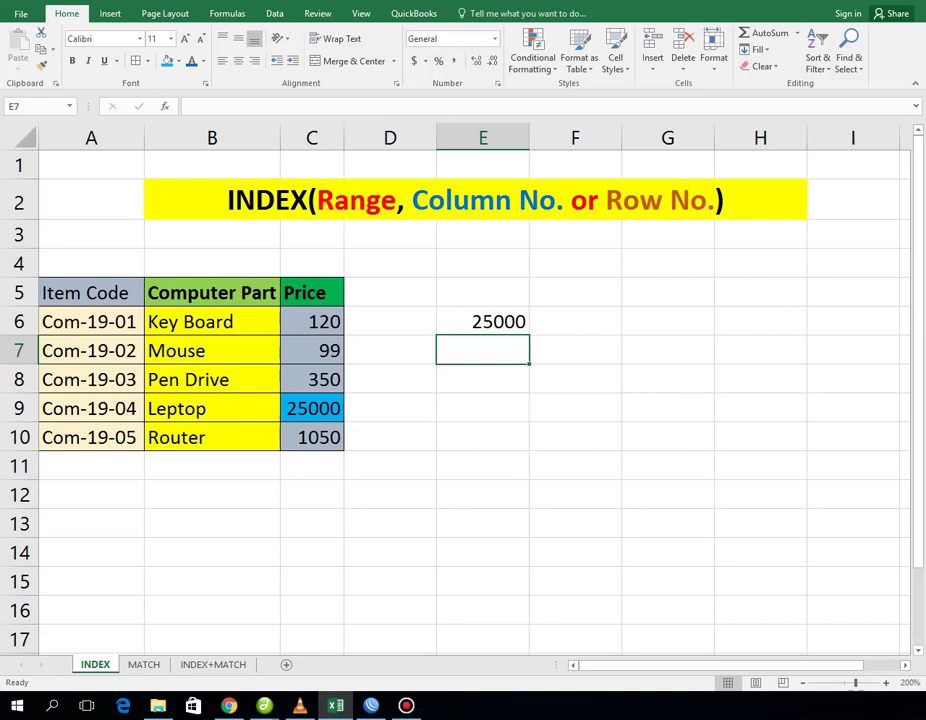
click(483, 321)
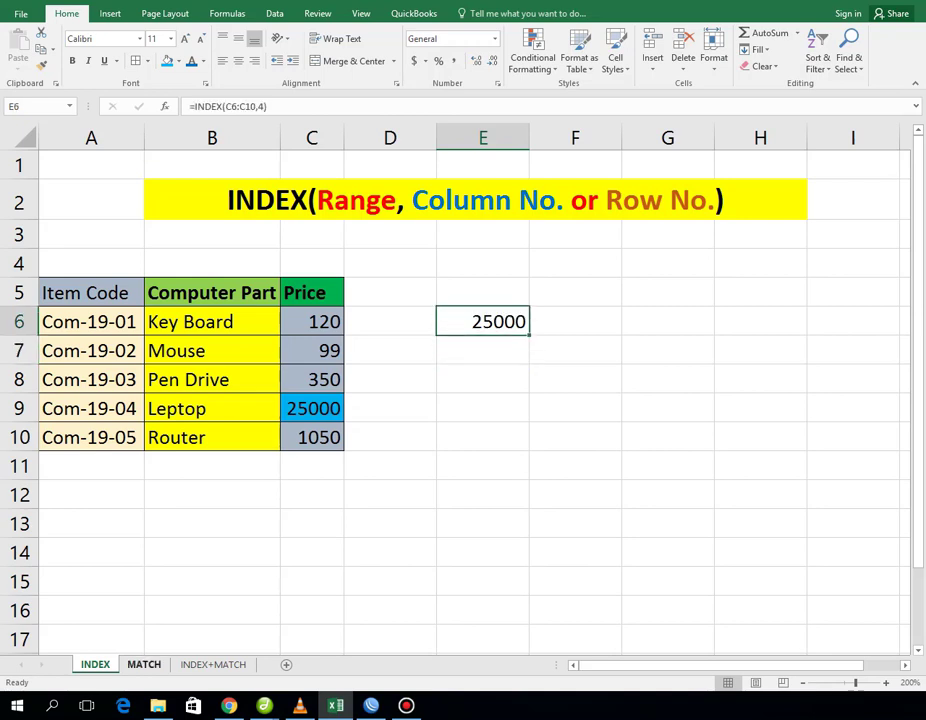
Step: On the MATCH sheet, enter =MATCH(C9,C6:C10,0) in E6, returning position 4
click(144, 664)
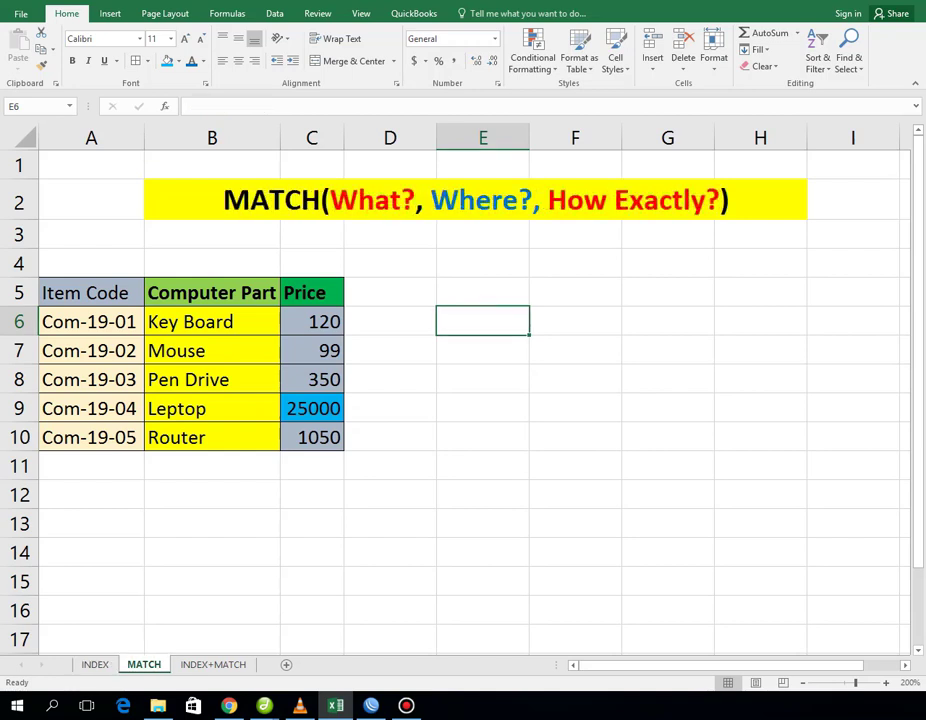
text(=m)
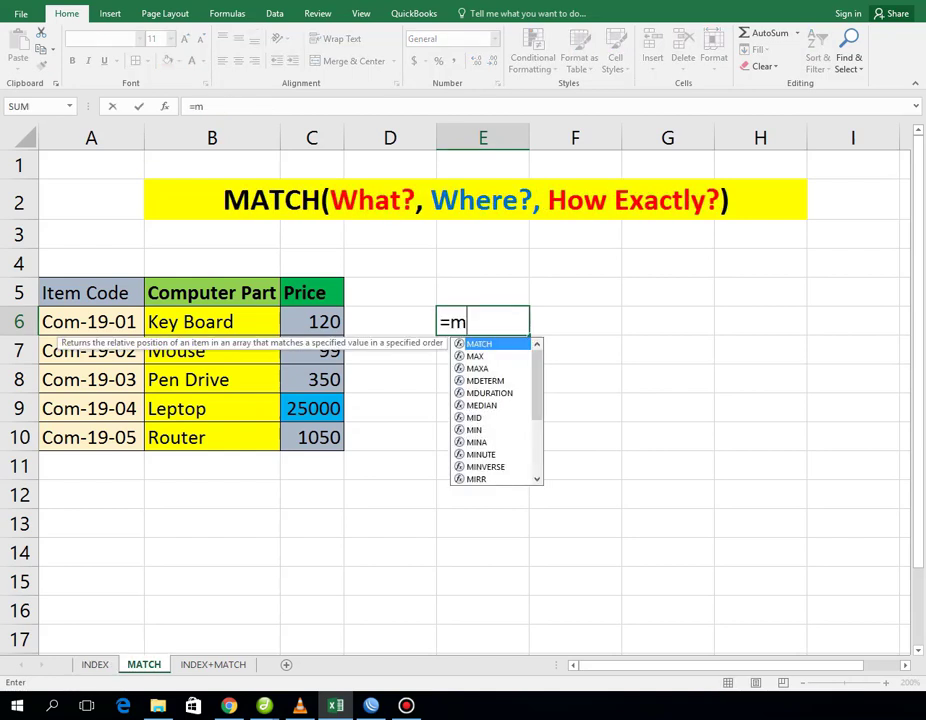
text(a)
key(Tab)
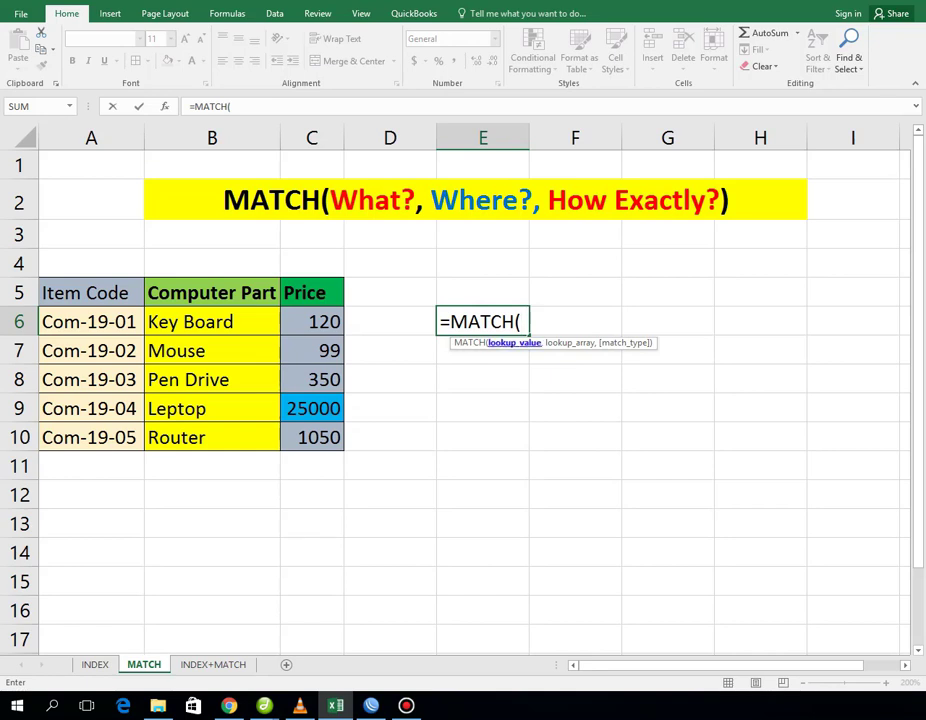
click(312, 408)
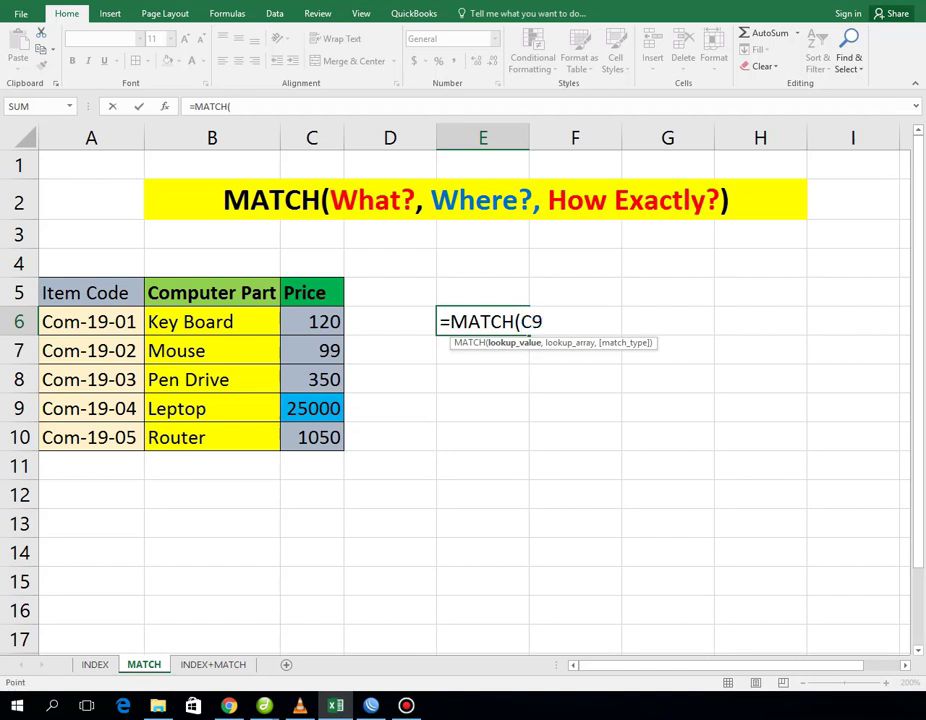
text(,)
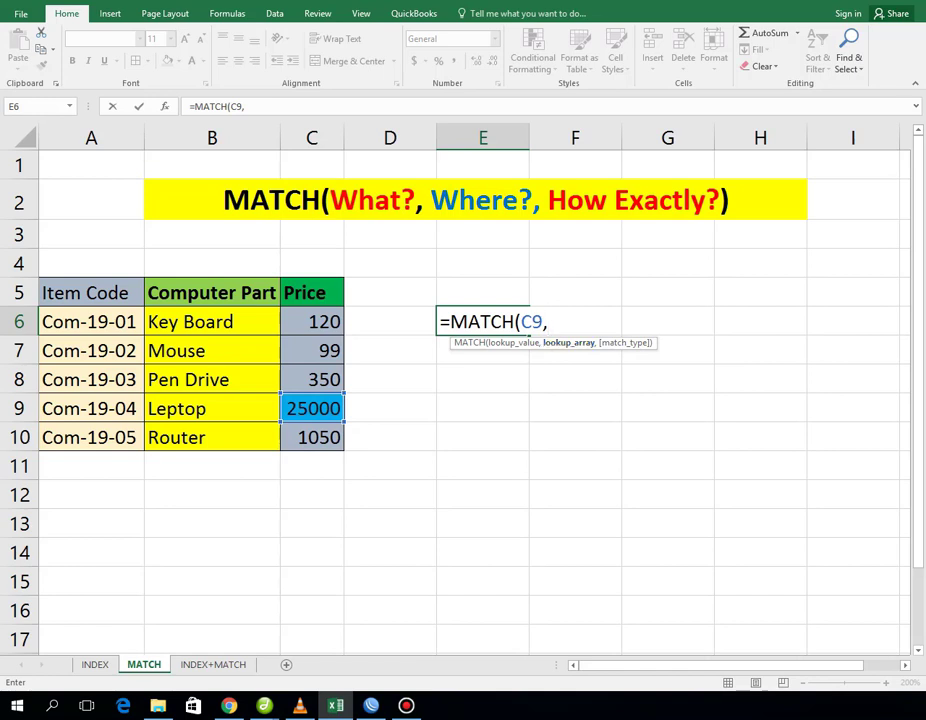
drag(312, 321, 312, 437)
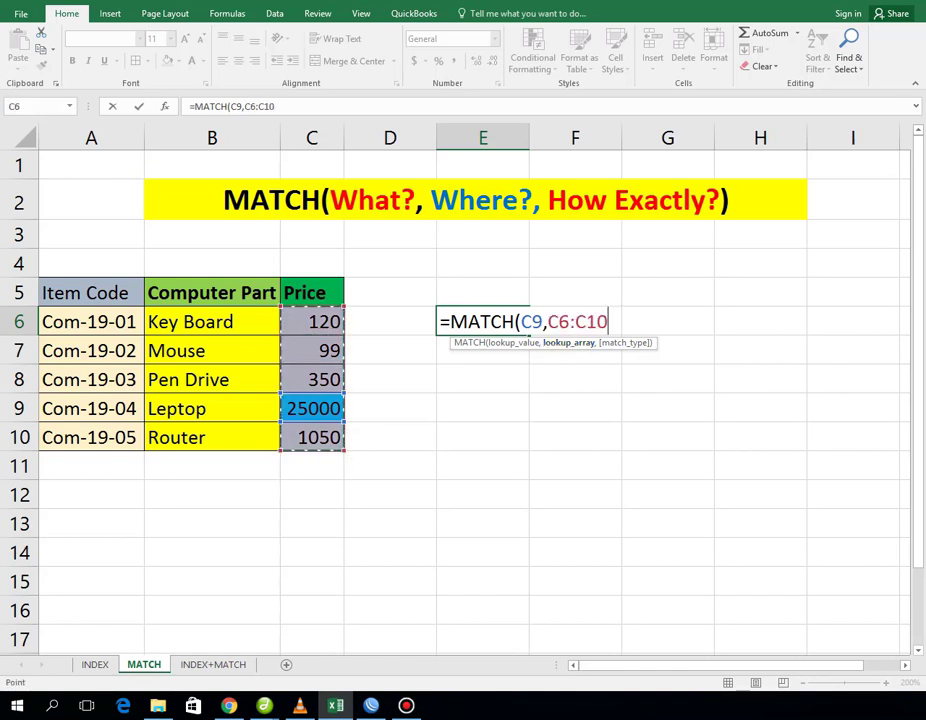
text(,)
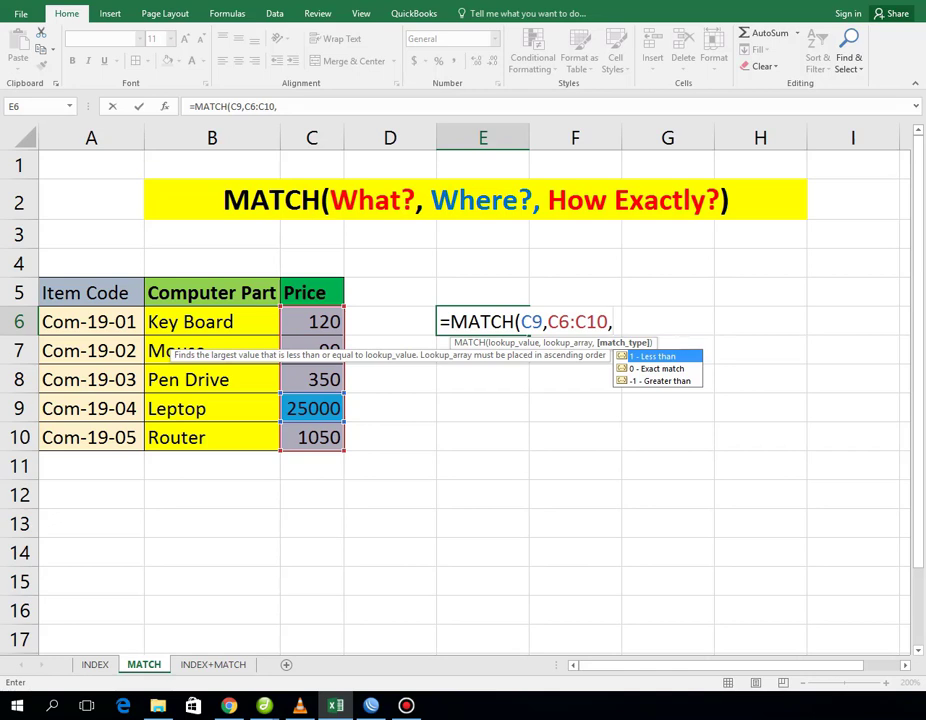
text(0)
text())
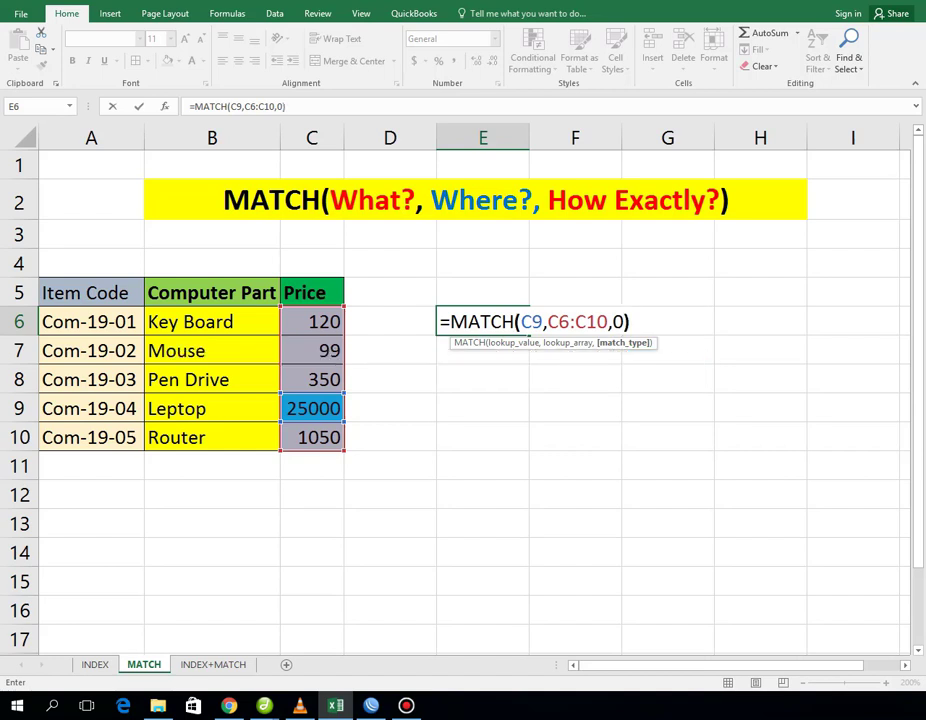
key(Return)
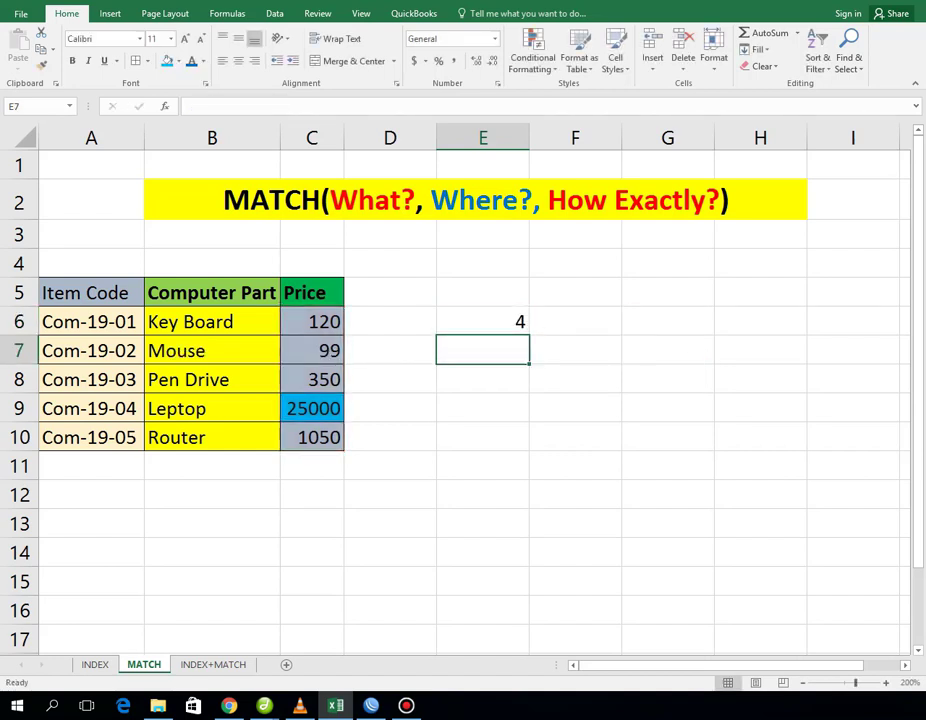
Step: Review the E6 formulas on the MATCH and INDEX sheets, then move to the INDEX+MATCH sheet
click(483, 321)
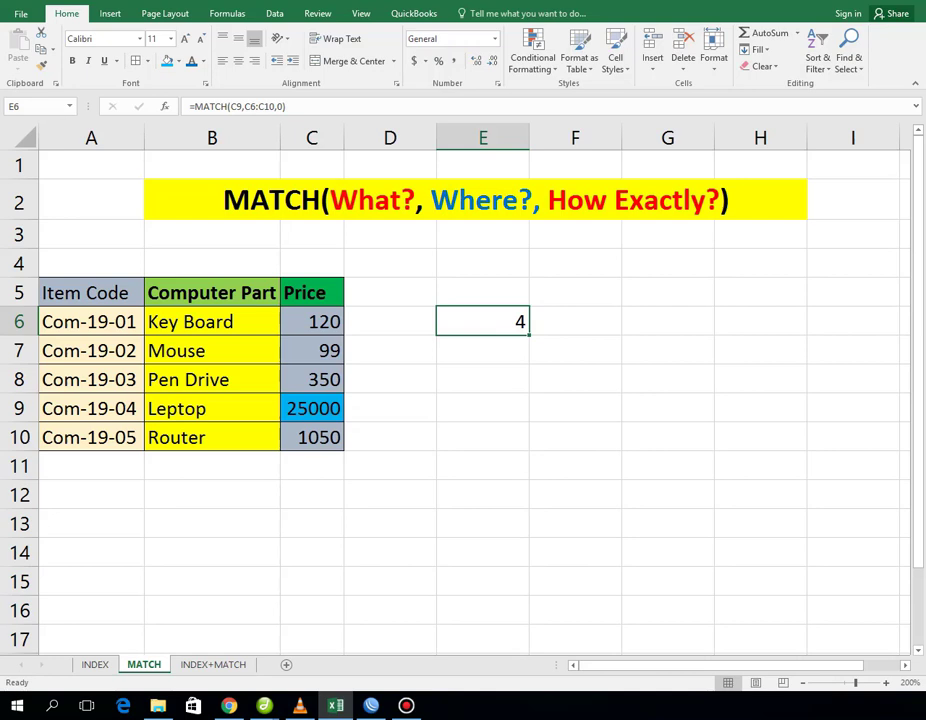
key(ctrl+Page_Up)
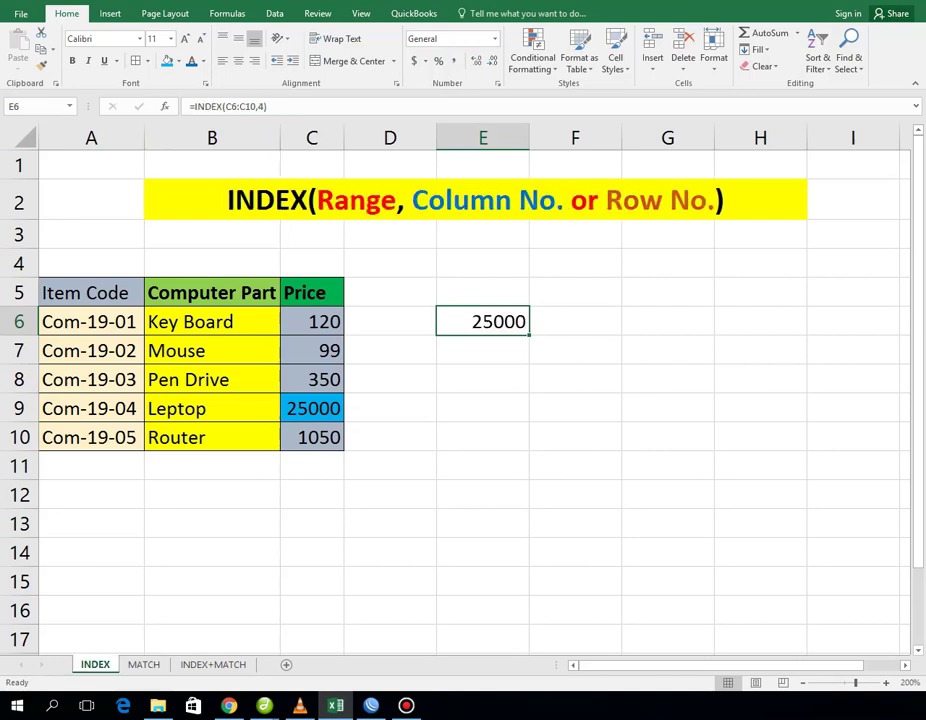
key(F2)
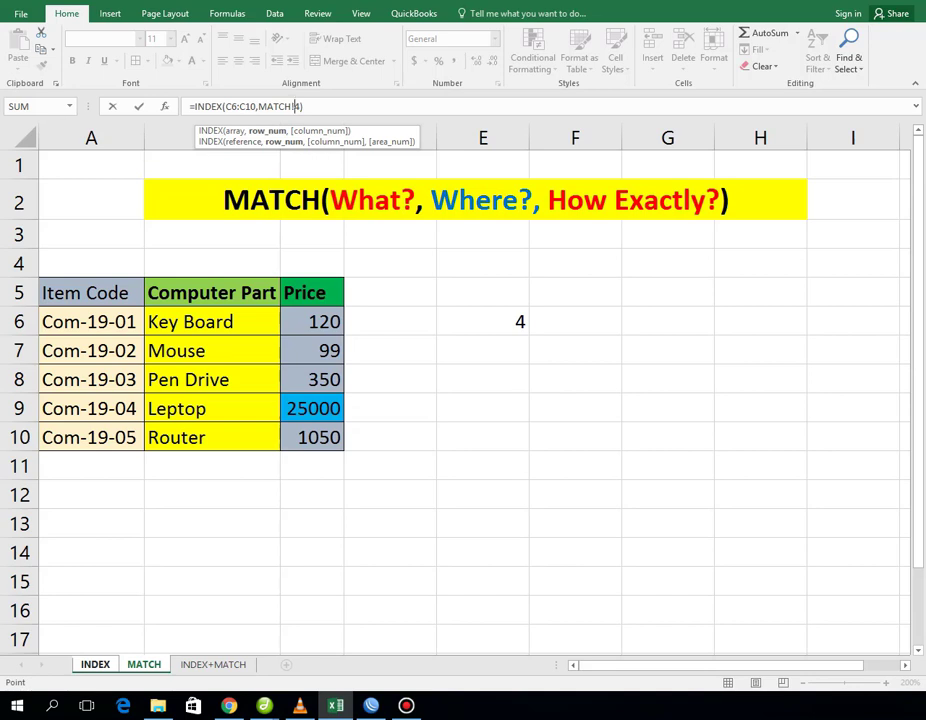
click(213, 664)
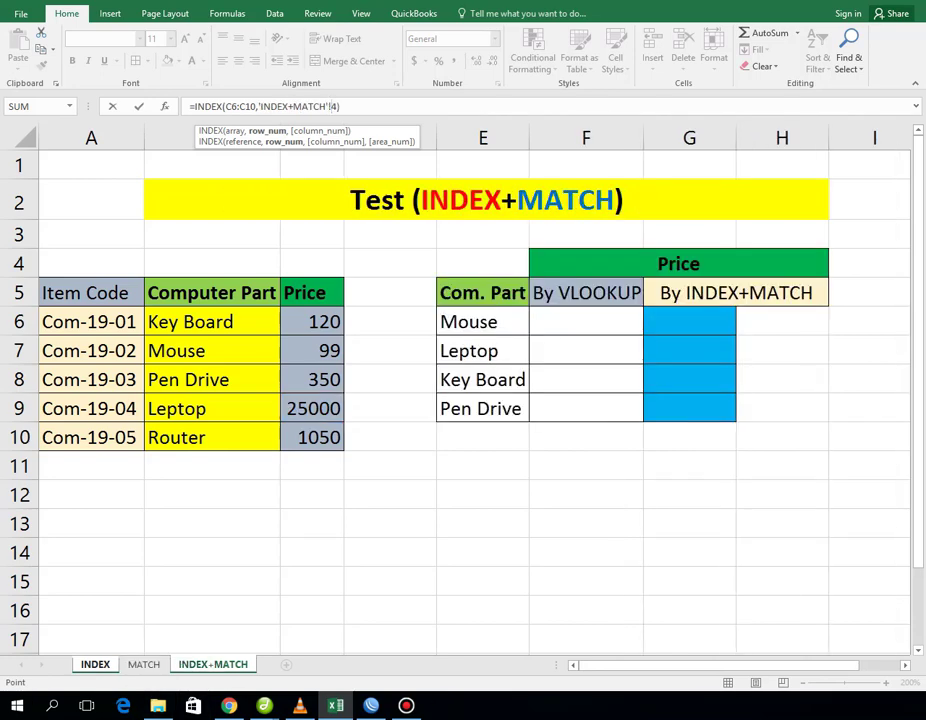
click(689, 321)
key(Escape)
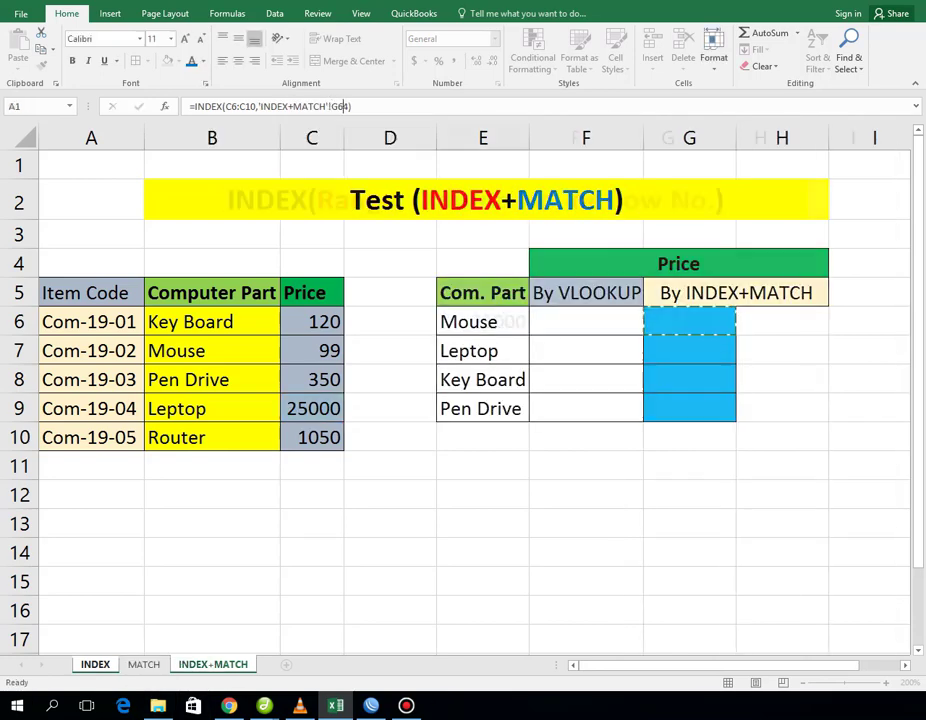
Step: In G6 of the INDEX+MATCH sheet, start an INDEX formula over the prices C6:C10
click(213, 664)
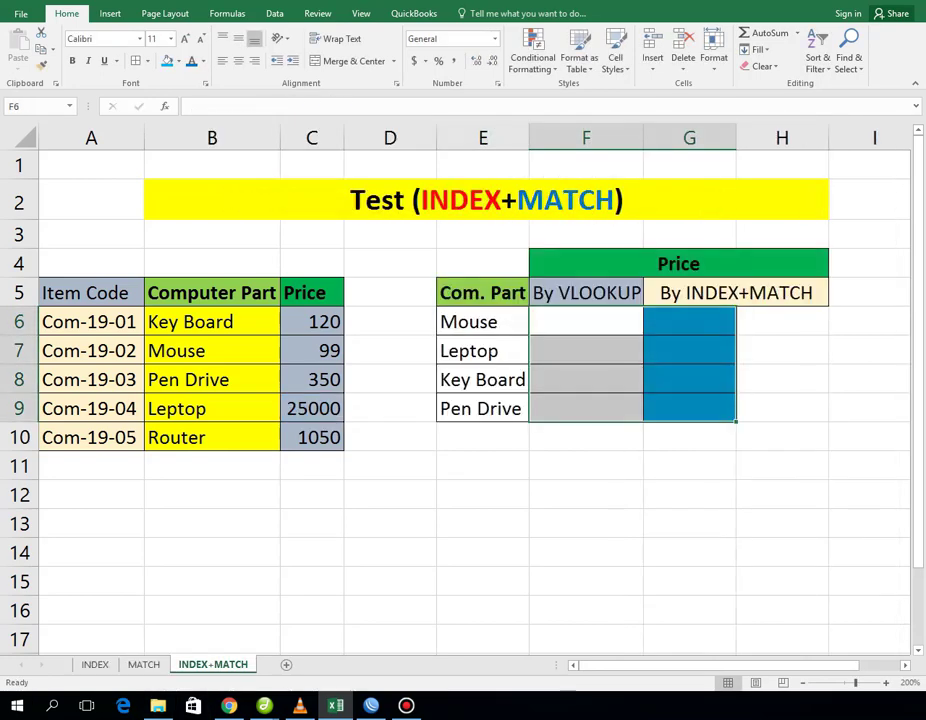
click(689, 321)
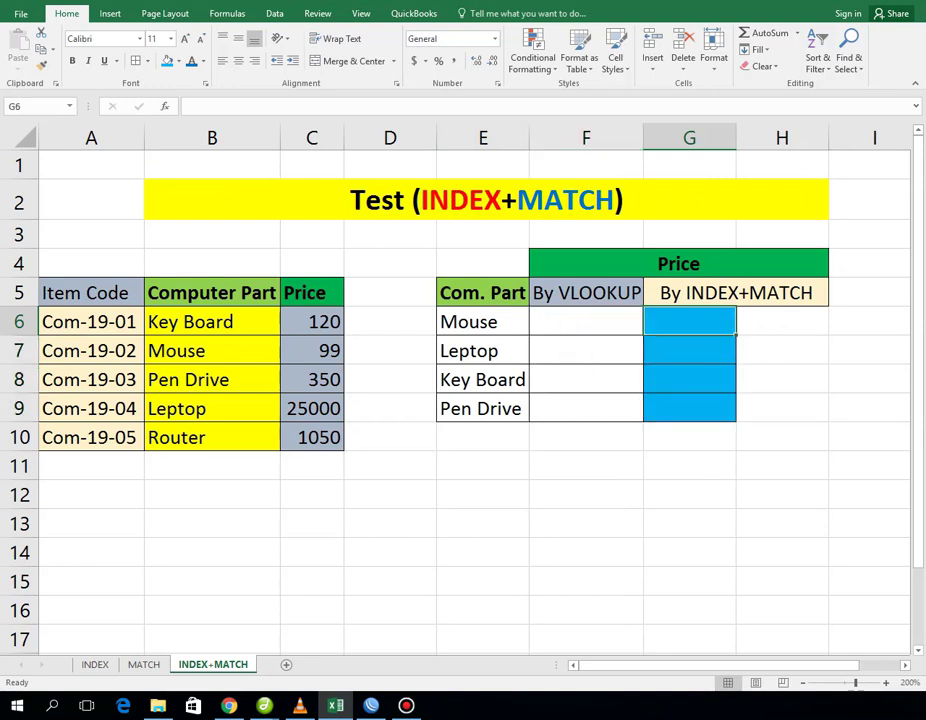
text(=)
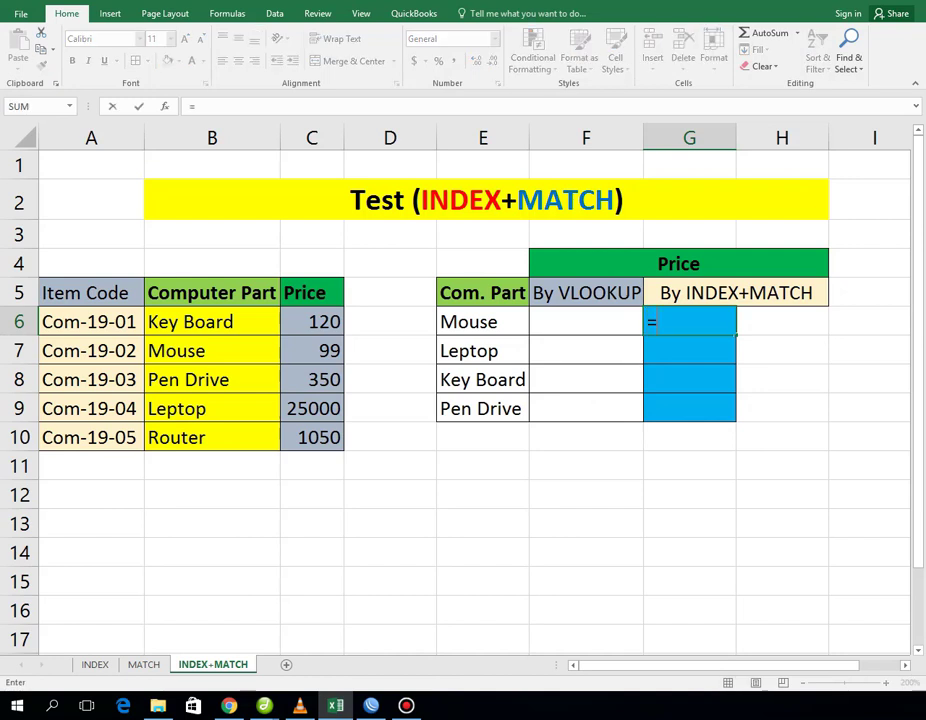
text(in)
key(Tab)
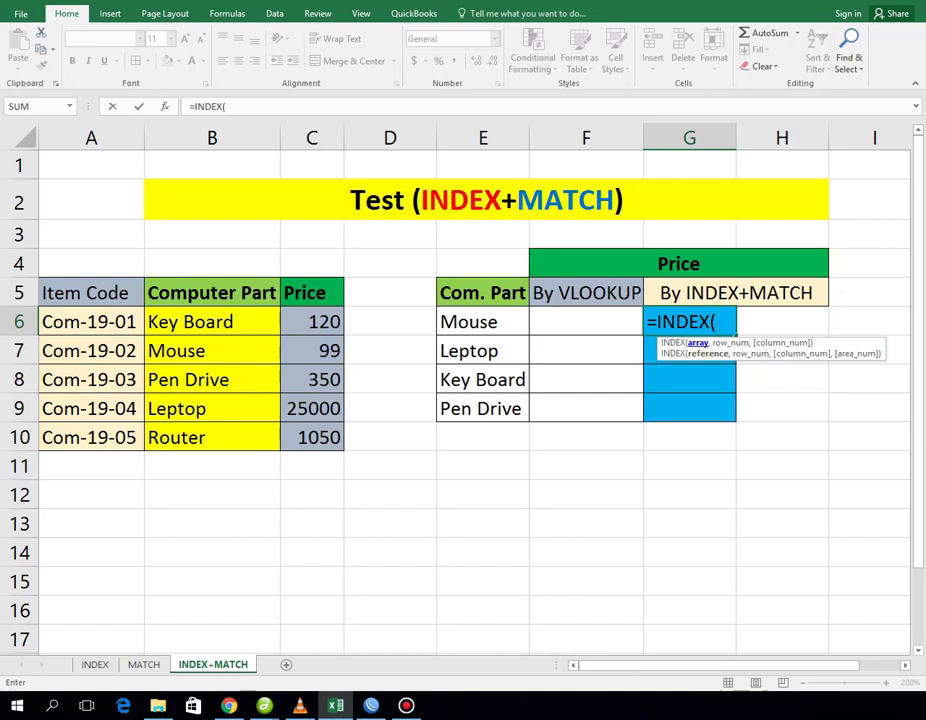
drag(312, 321, 312, 437)
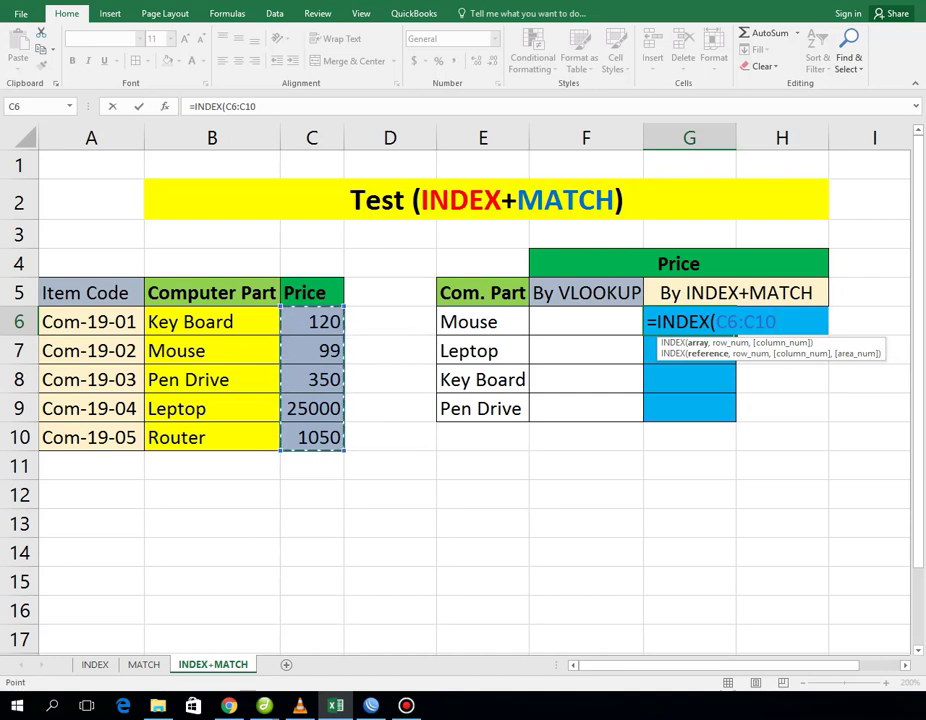
text(,)
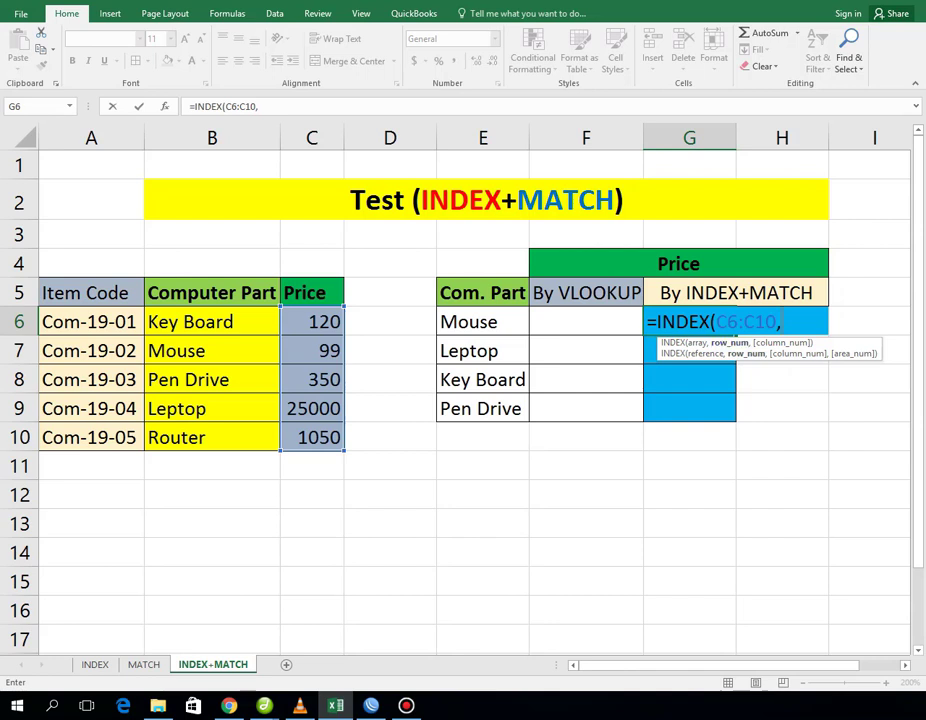
Step: Nest MATCH(E6,B6:B10,0) as INDEX's row argument and commit the G6 formula
text(mac)
key(BackSpace)
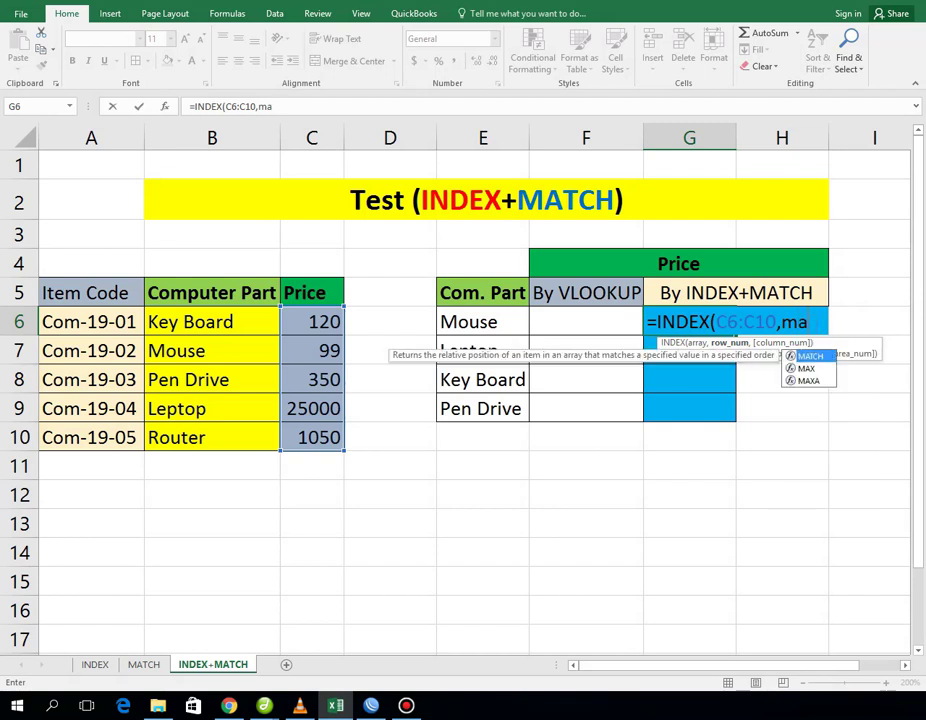
key(Tab)
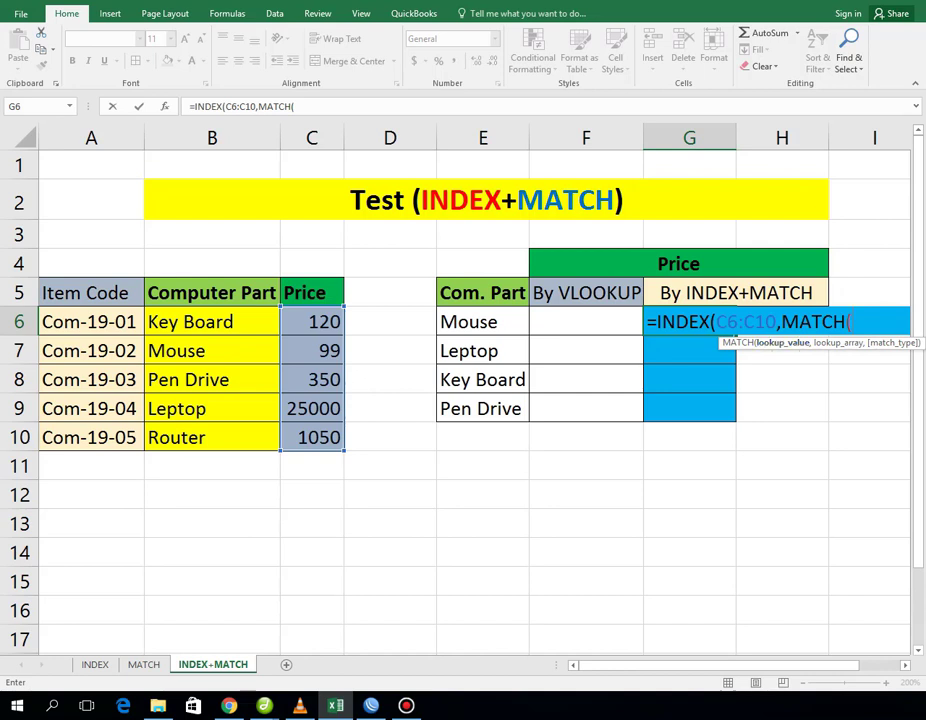
click(483, 321)
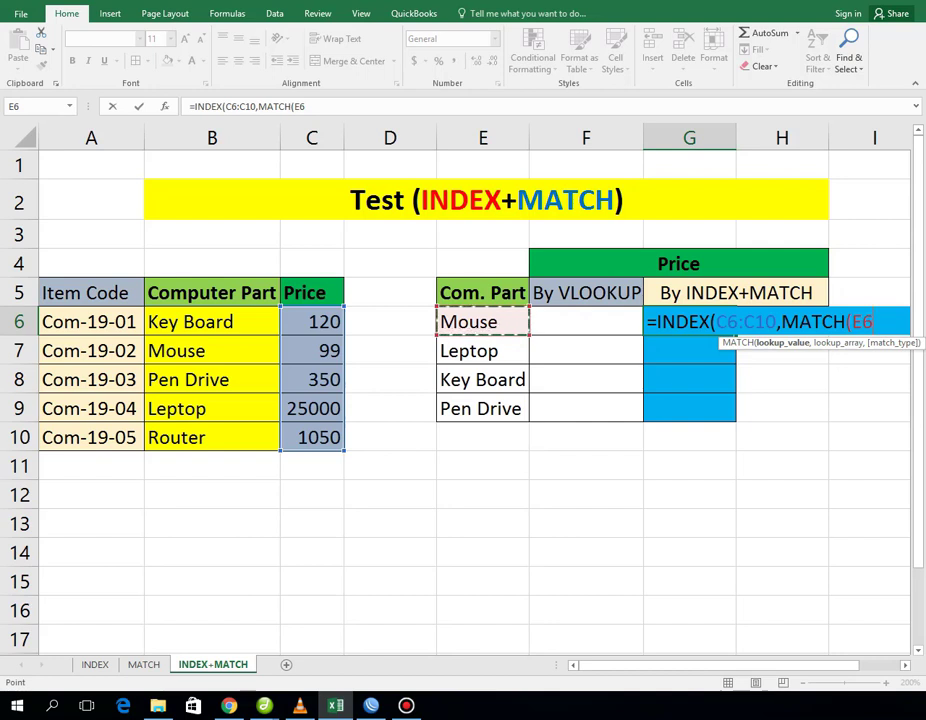
text(,)
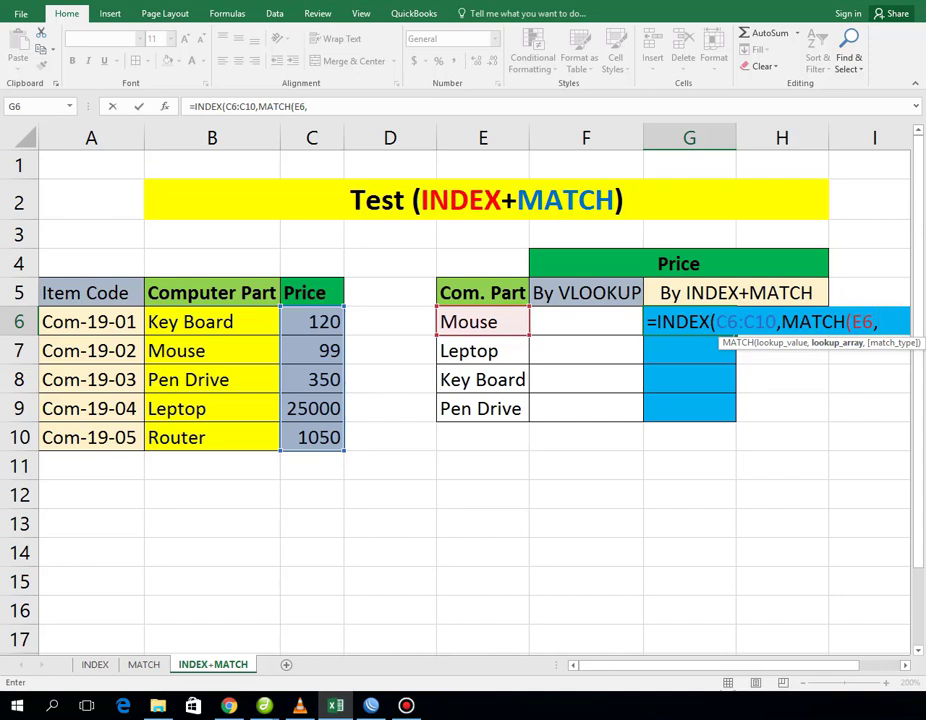
drag(220, 322, 240, 437)
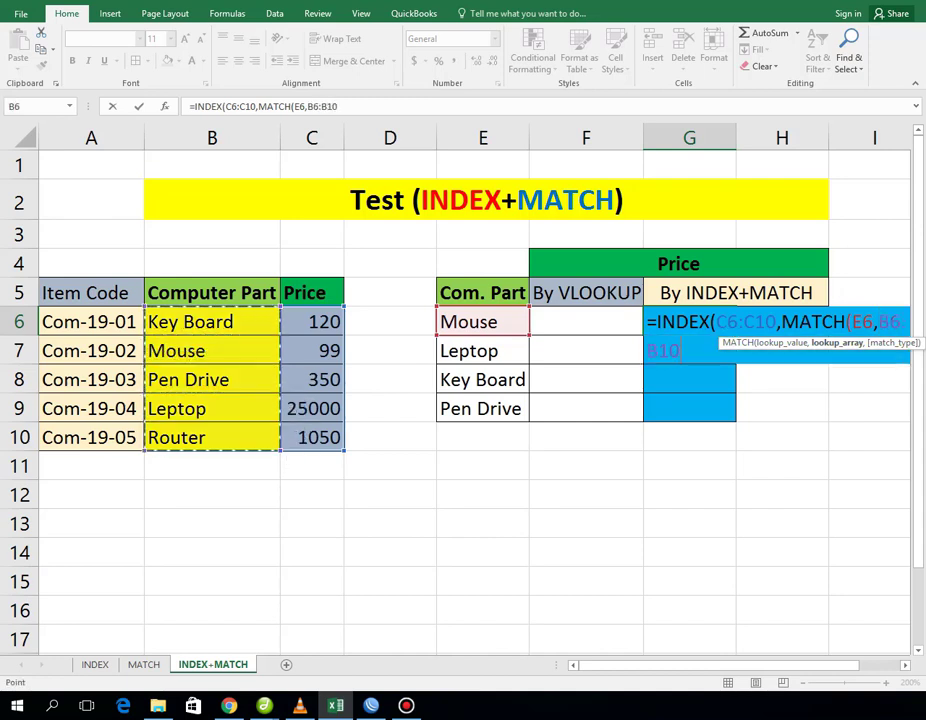
text(,)
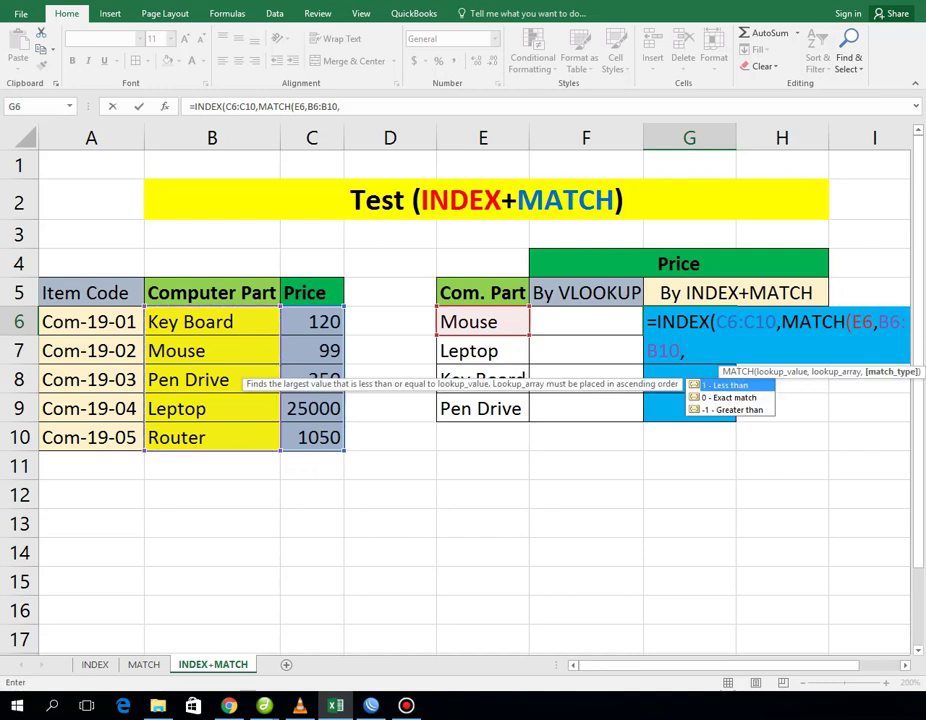
text(0)
text())
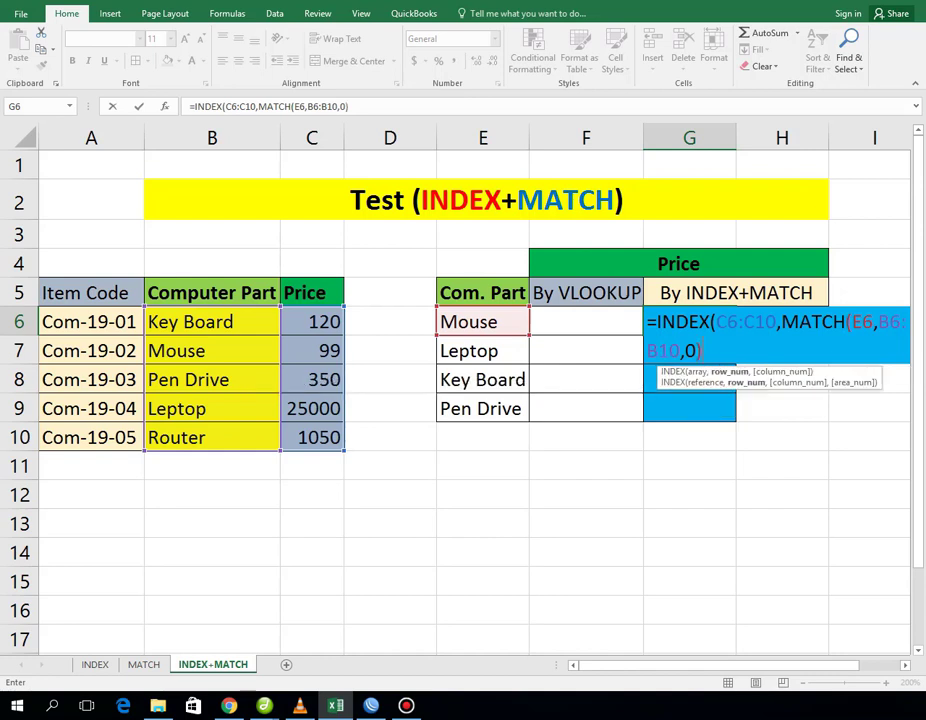
key(Return)
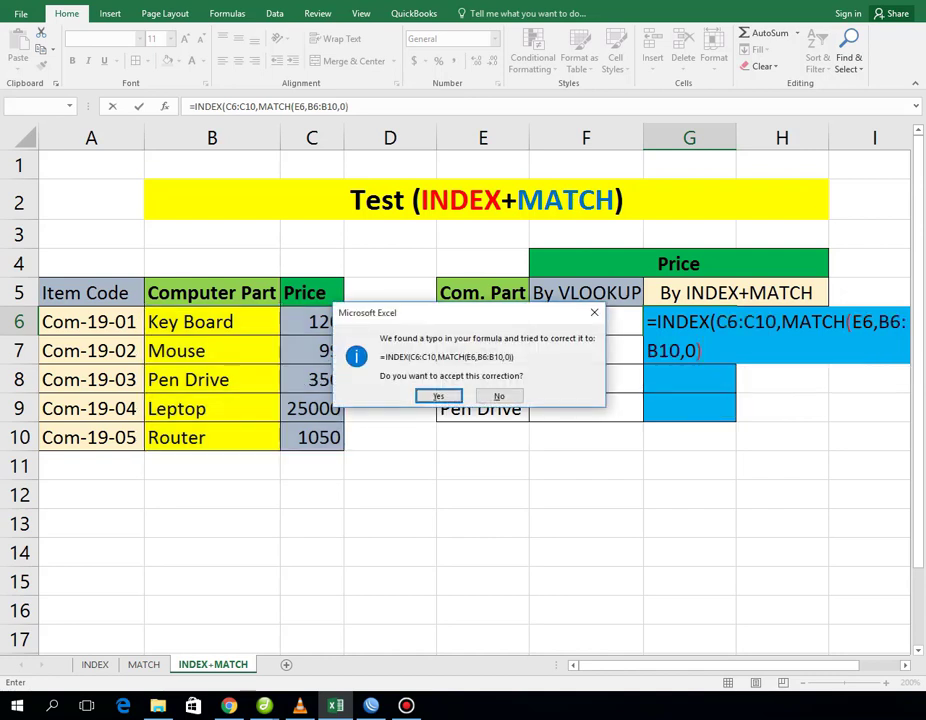
Step: Accept the closing-parenthesis fix so G6 returns 99, and undo a fill that gave #N/A errors
key(Return)
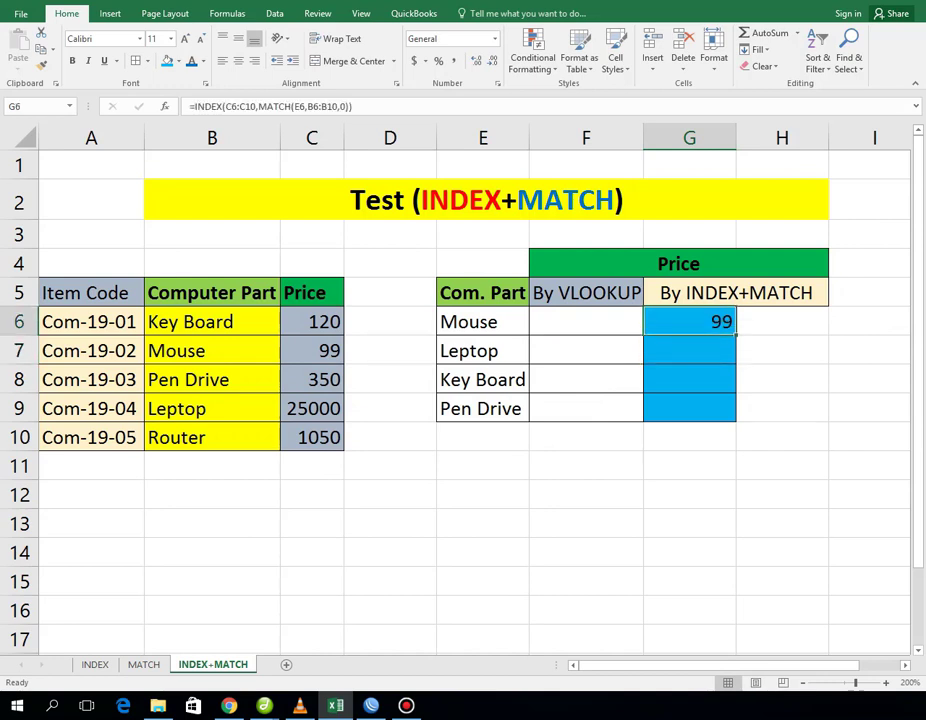
drag(736, 336, 737, 422)
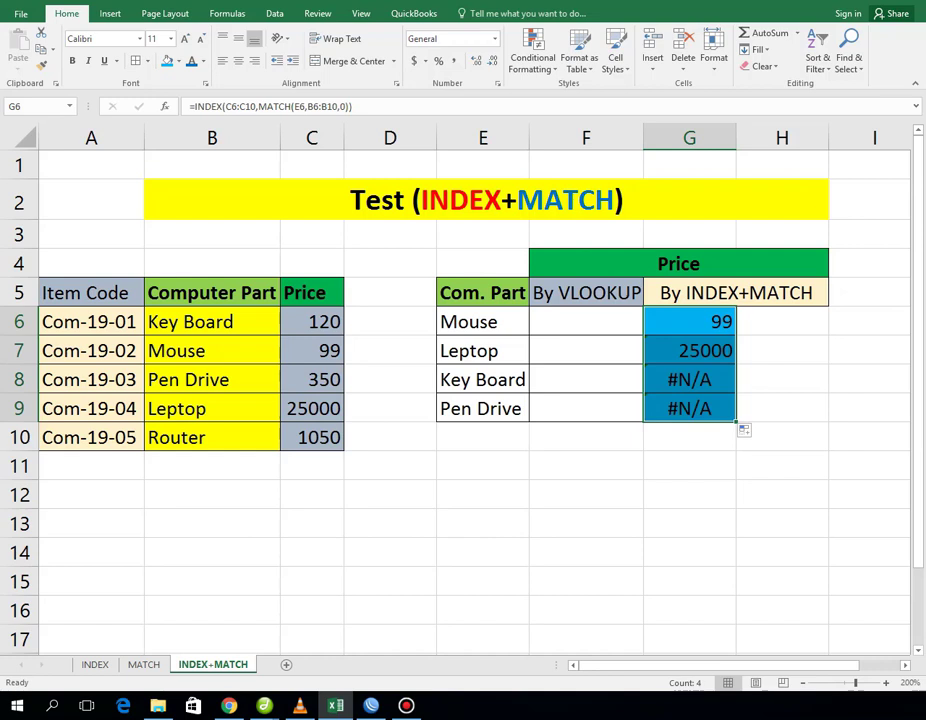
key(ctrl+z)
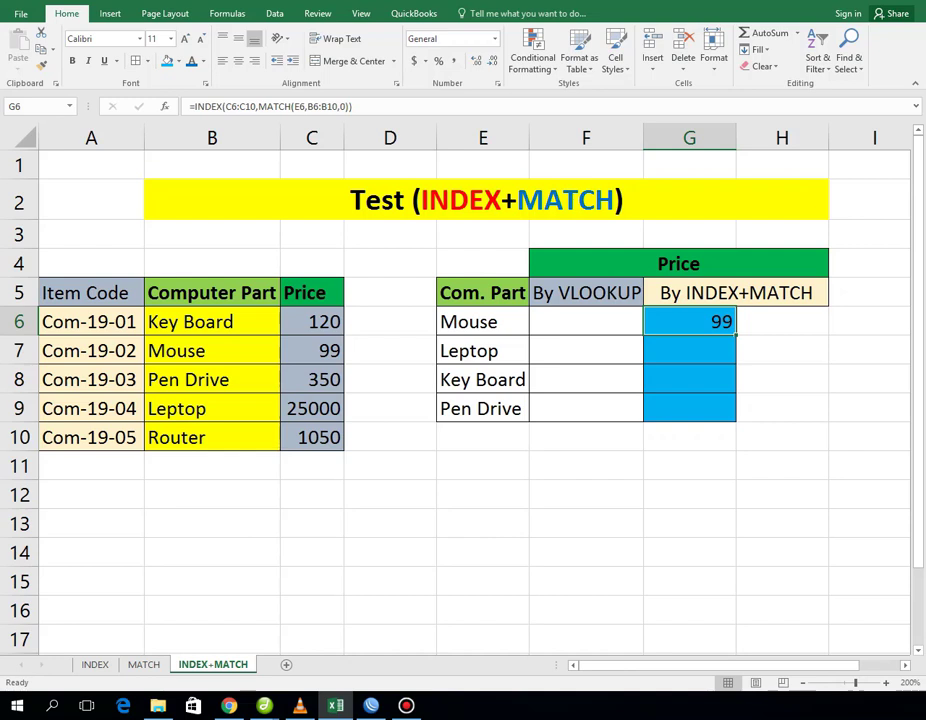
key(F2)
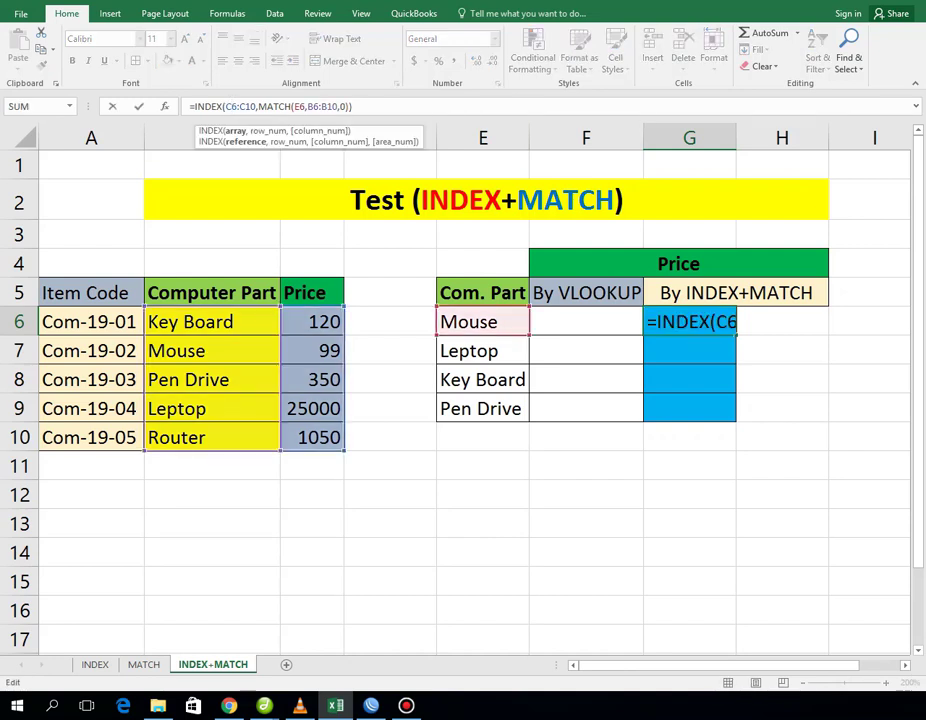
click(228, 106)
key(Return)
click(700, 322)
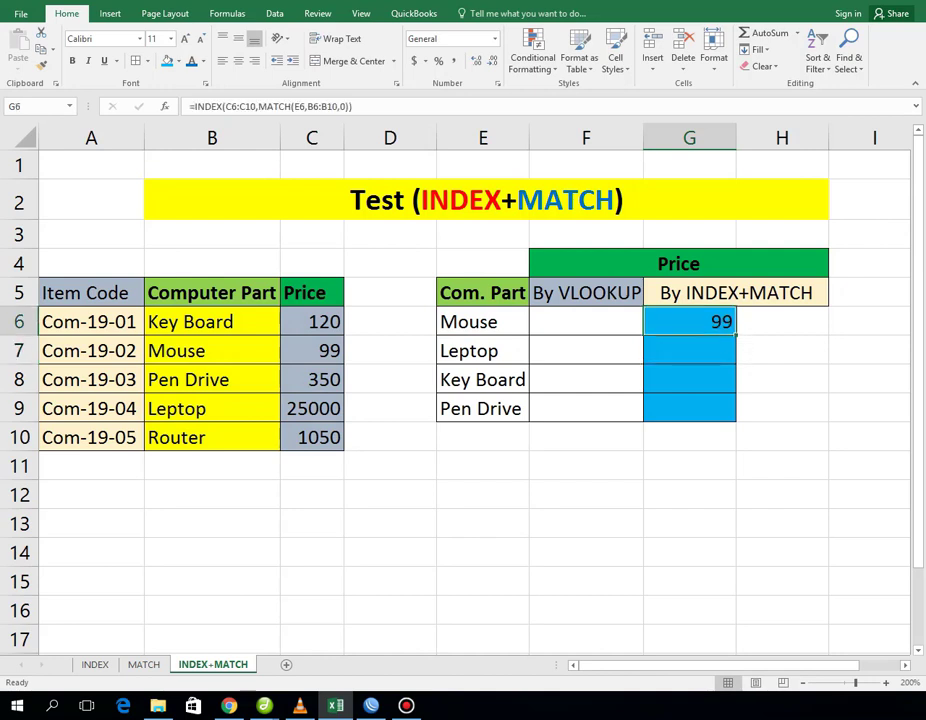
Step: Copy G6's formula into G7 and re-enter both cells, which display formula text
drag(736, 336, 736, 363)
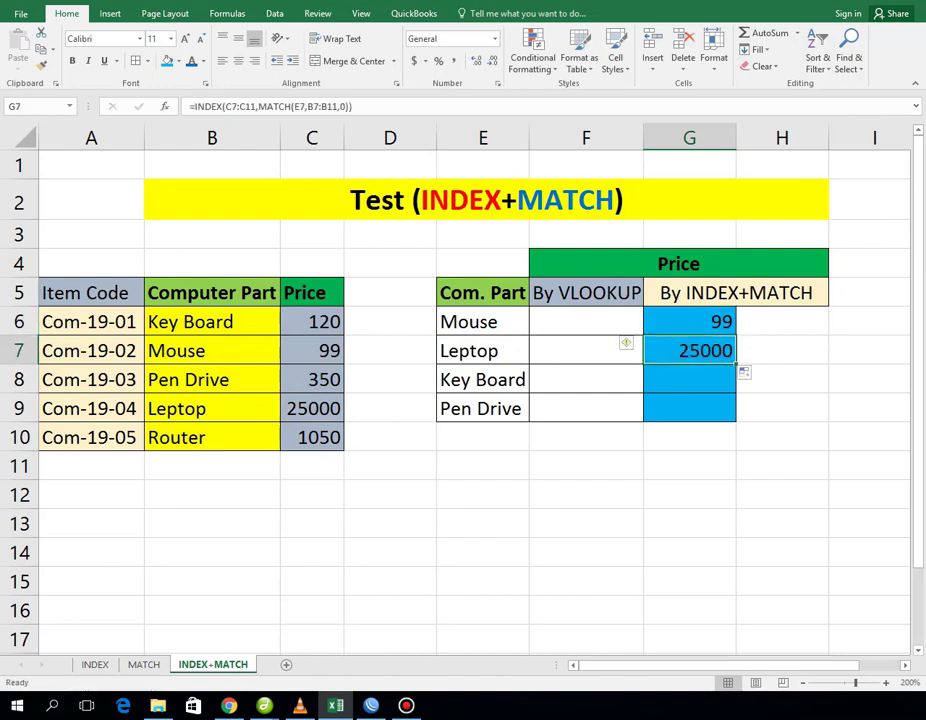
key(F2)
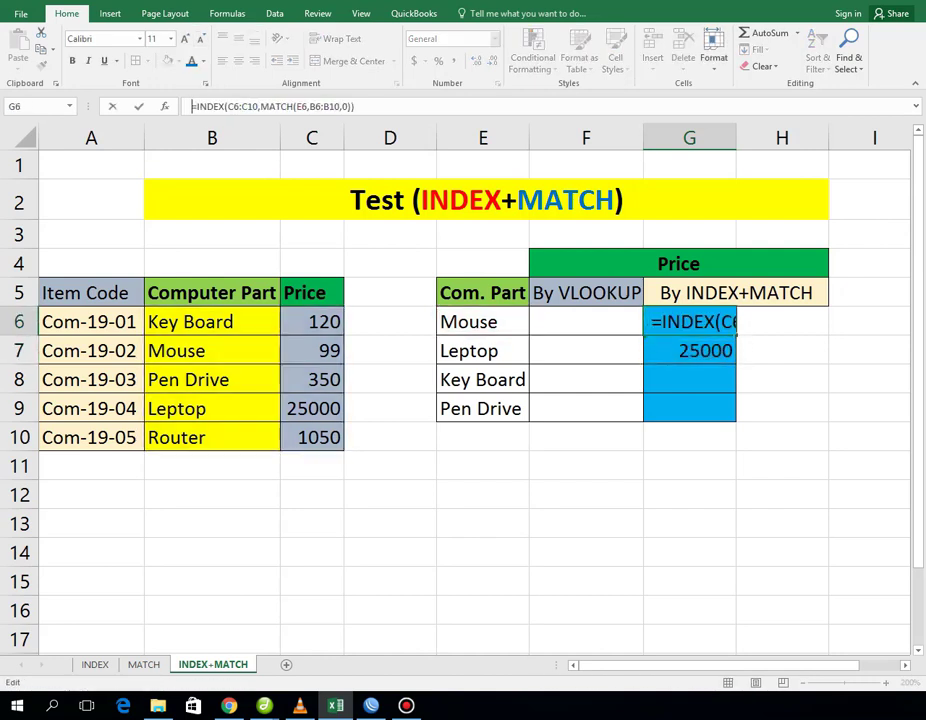
key(Return)
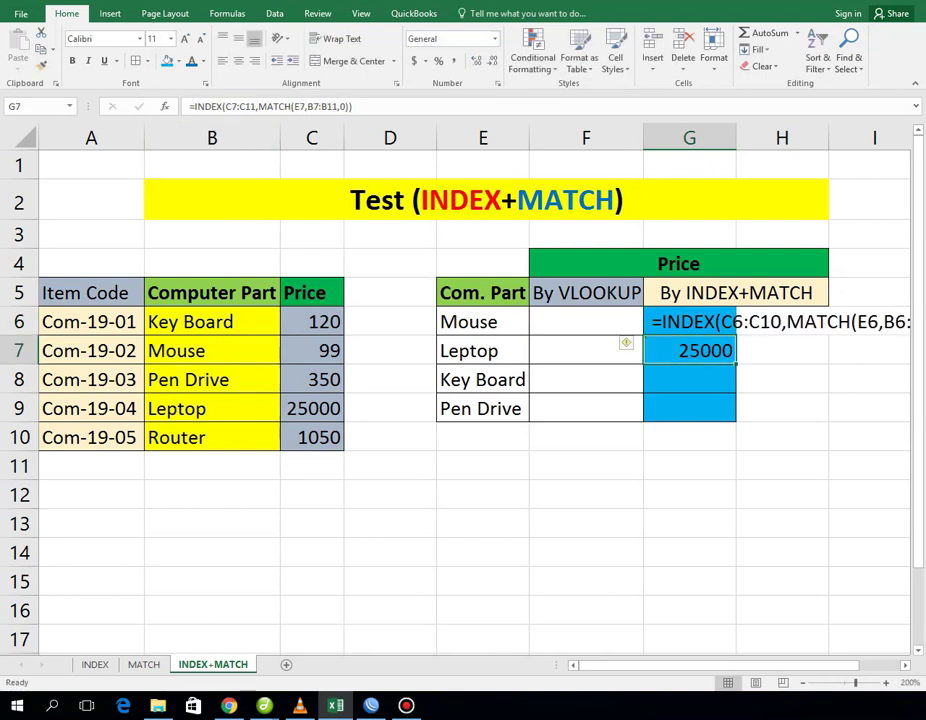
key(F2)
key(Return)
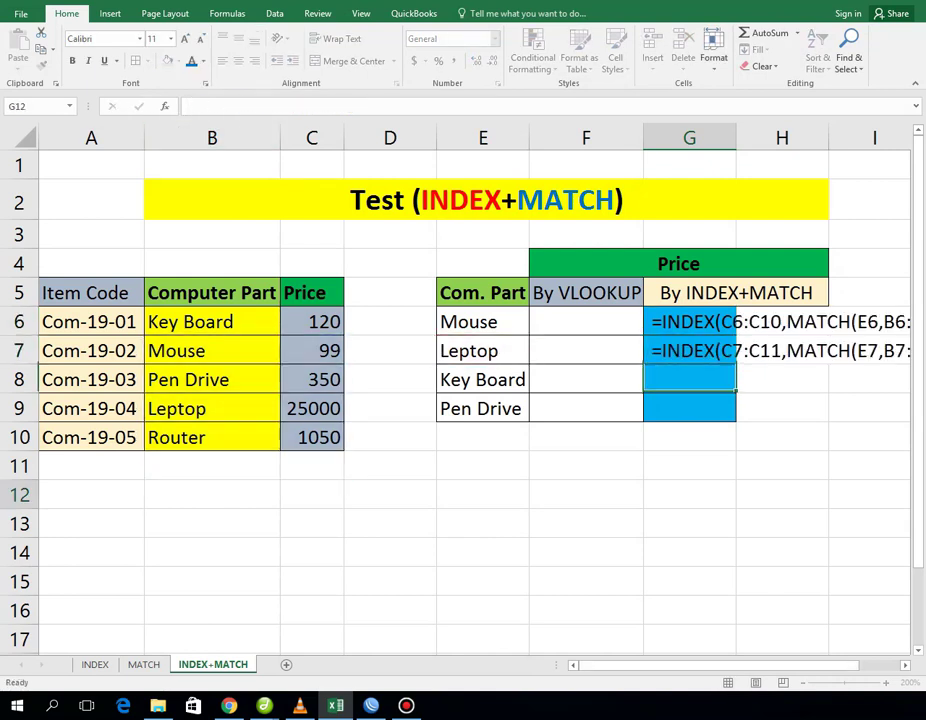
drag(715, 665, 745, 665)
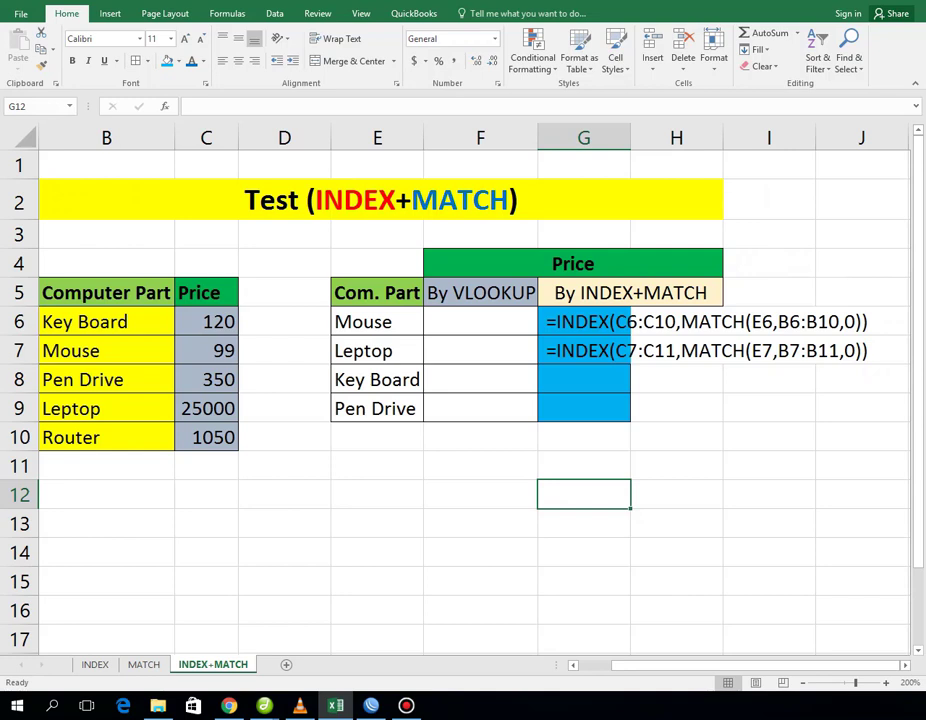
Step: Make G6 and G7 calculate (99 and 25000), then undo G7 so it is empty again
click(584, 350)
click(676, 408)
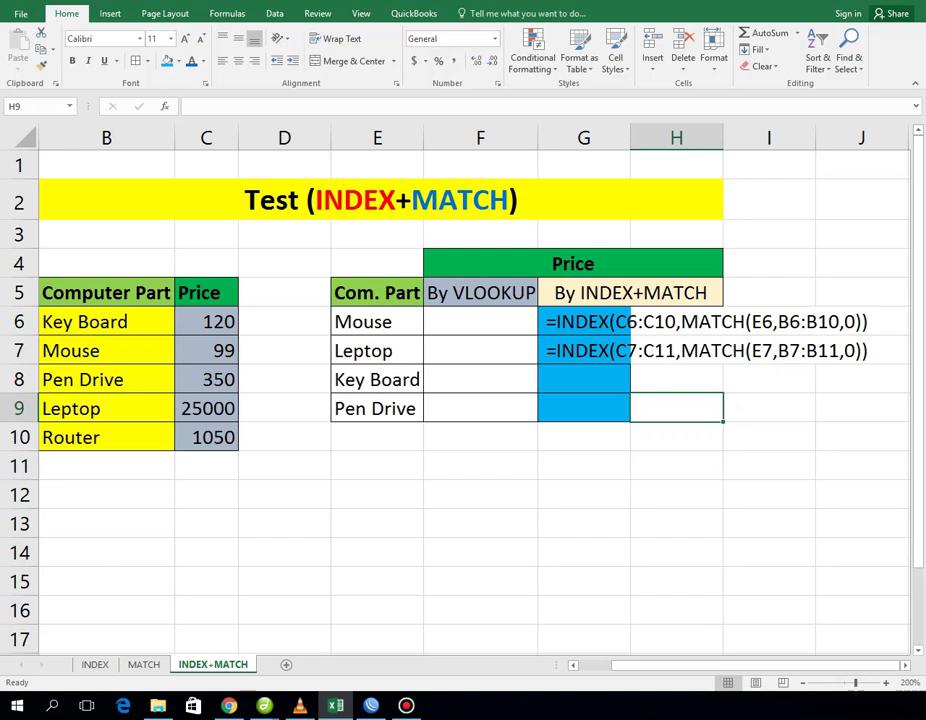
drag(206, 321, 206, 437)
click(584, 350)
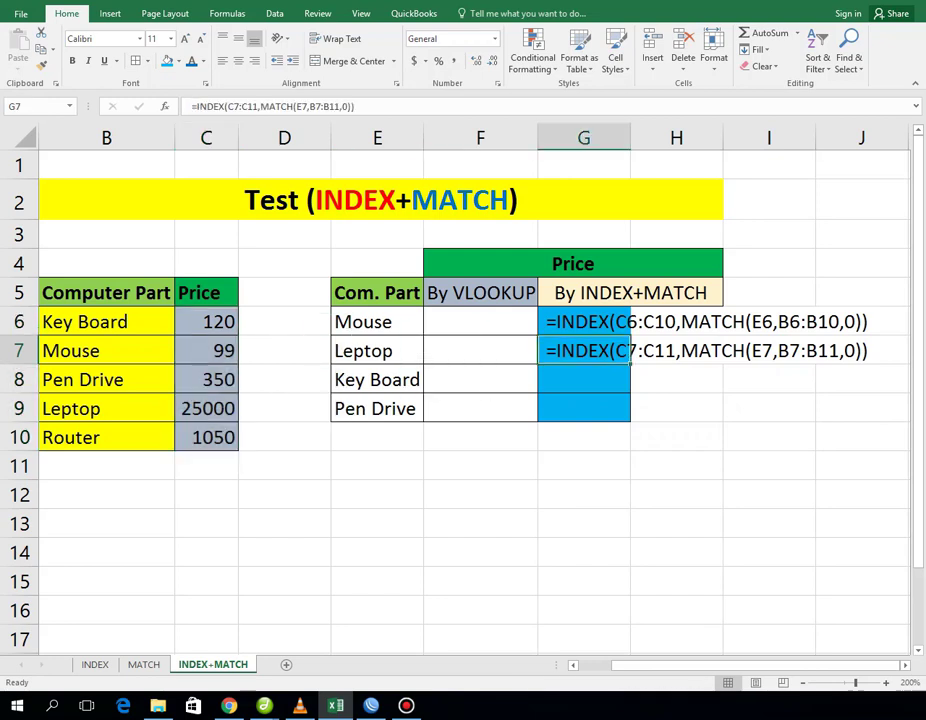
key(F2)
key(ctrl+Return)
double_click(584, 321)
key(ctrl+Return)
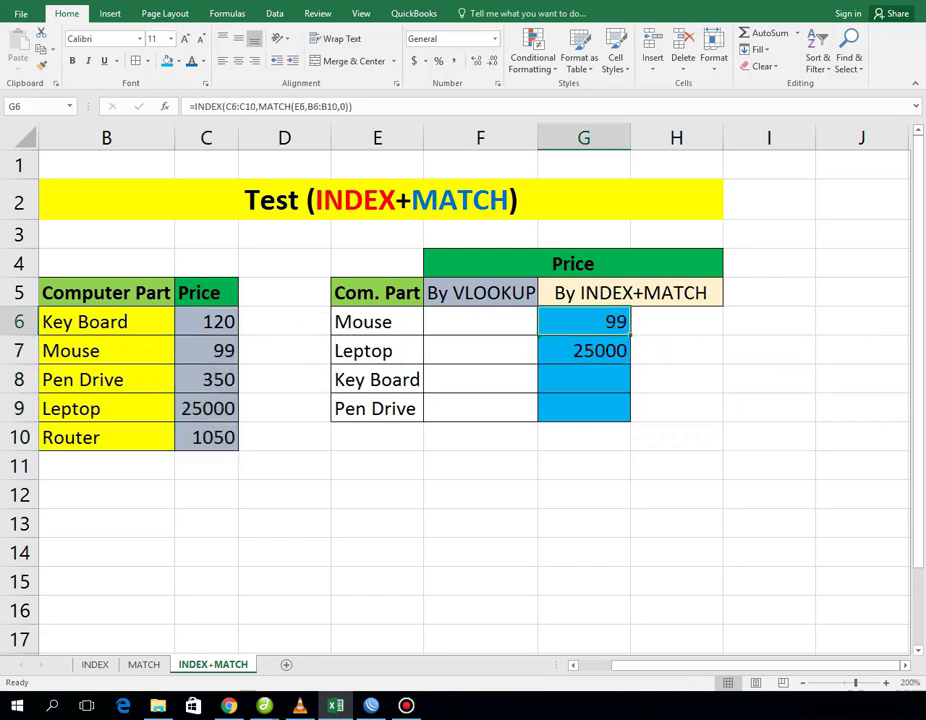
key(ctrl+z)
scroll(463, 400, left, 1)
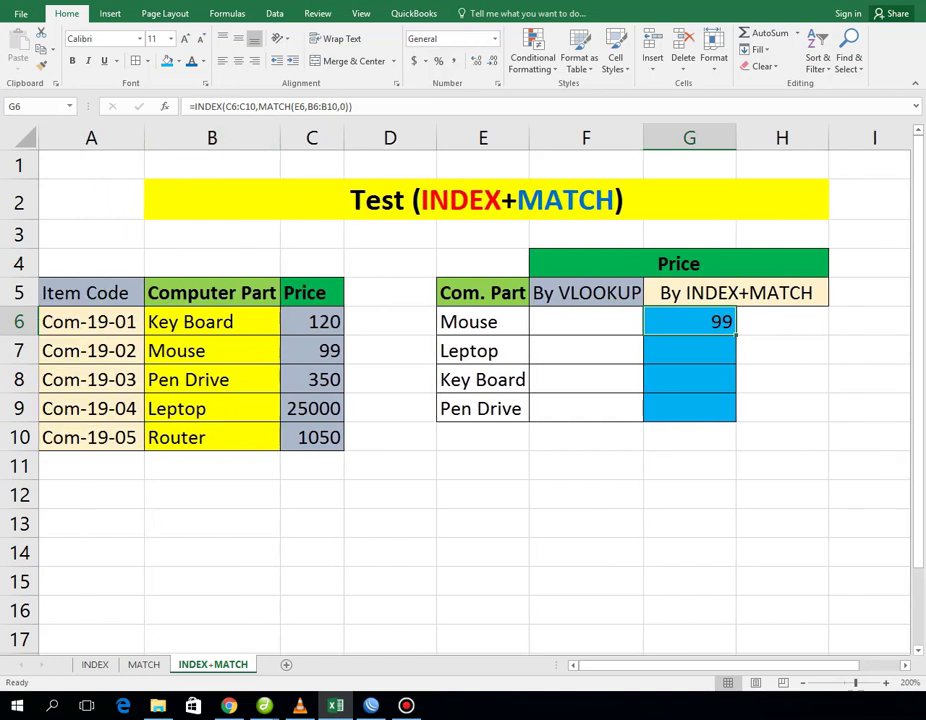
Step: Change G6 to =INDEX($C$6:$C$10,MATCH(E6,$B$6:$B$10,0)), still returning 99
click(235, 106)
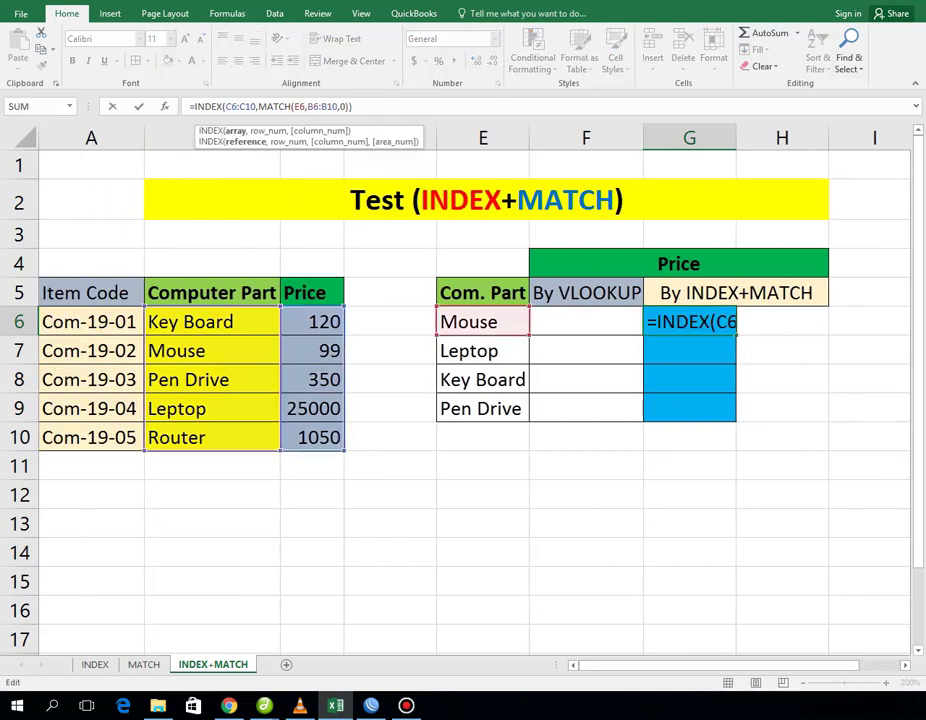
key(F4)
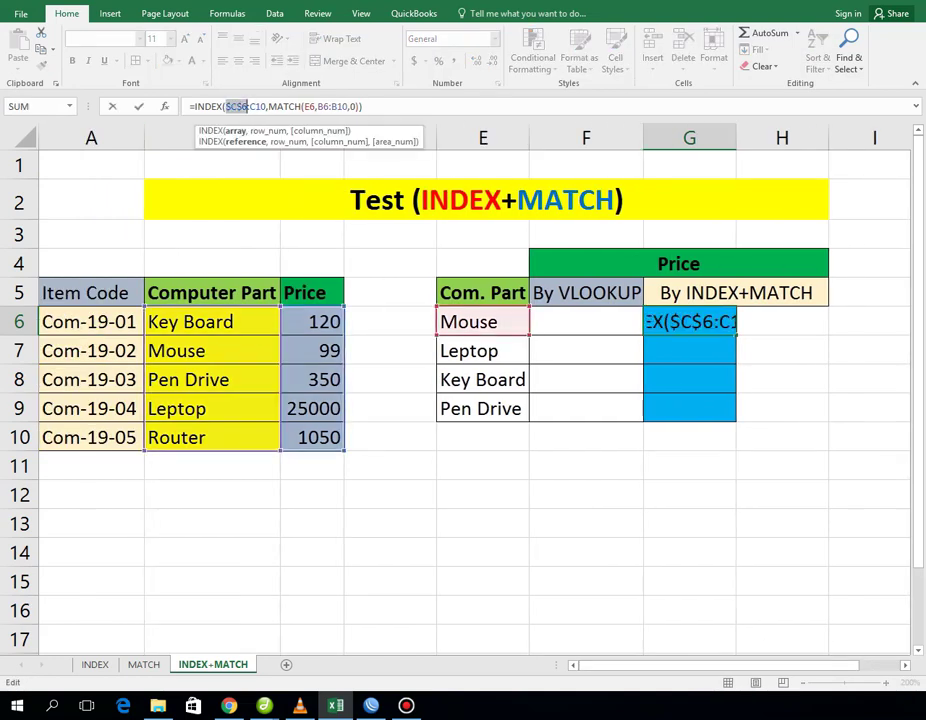
click(258, 106)
key(F4)
double_click(262, 106)
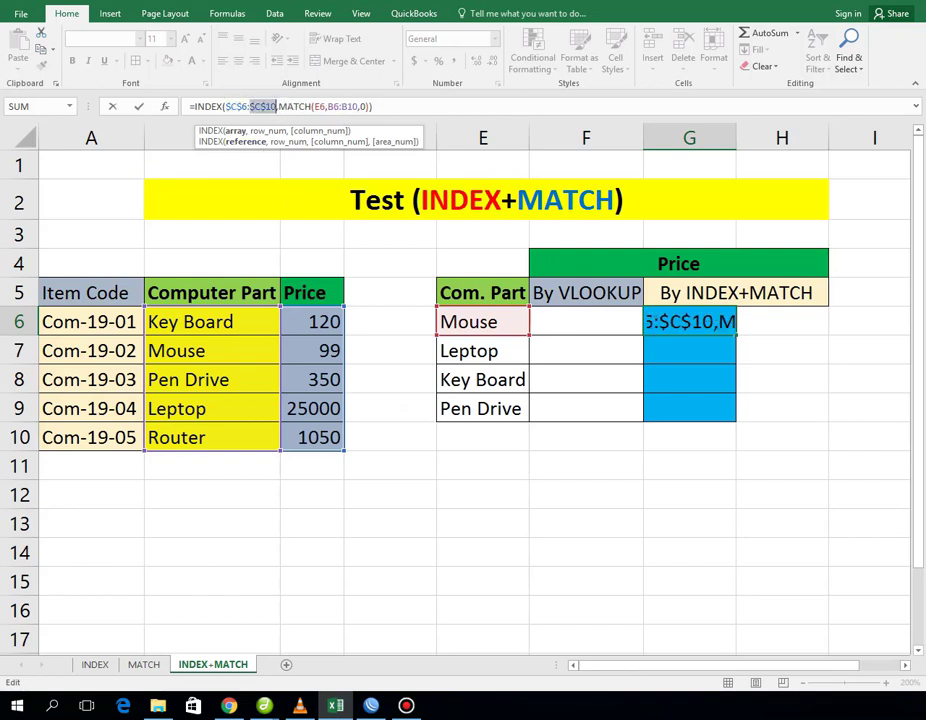
click(316, 106)
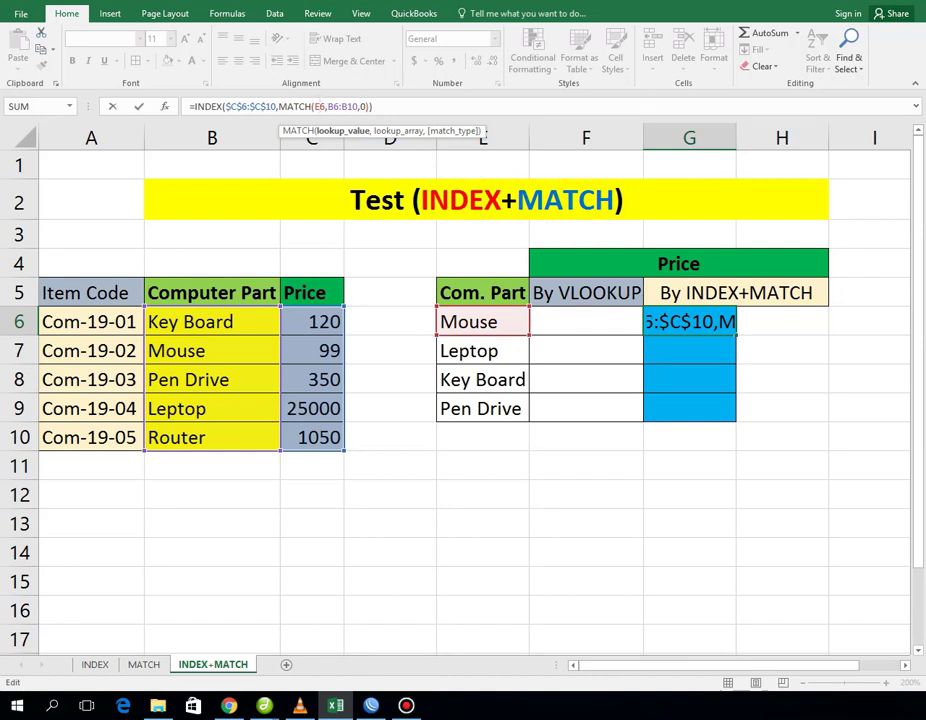
click(339, 106)
key(F4)
key(F4)
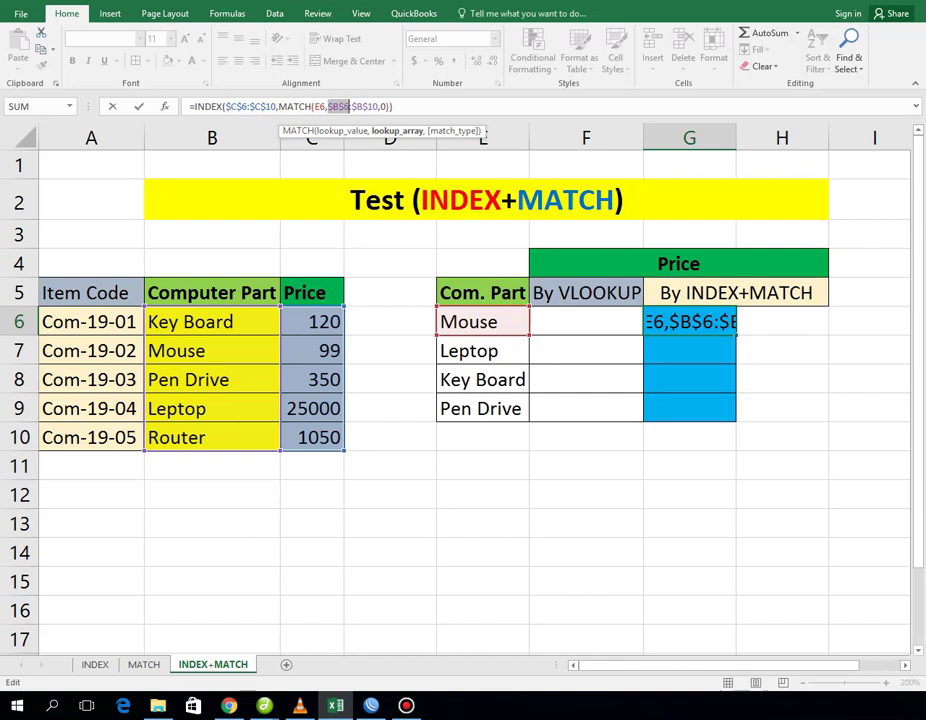
key(Return)
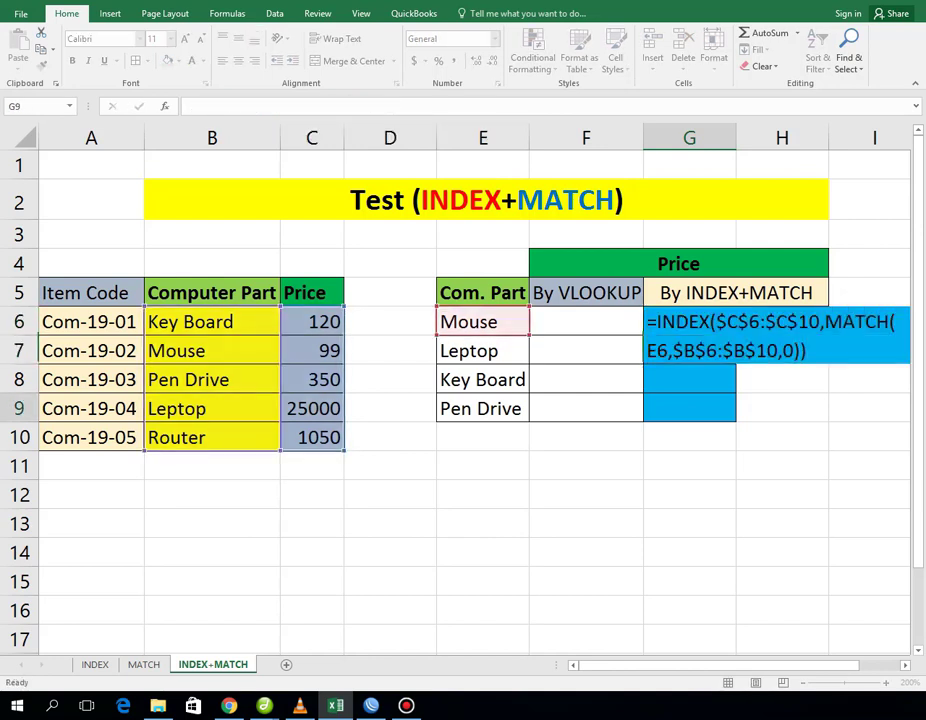
click(689, 408)
drag(689, 321, 689, 408)
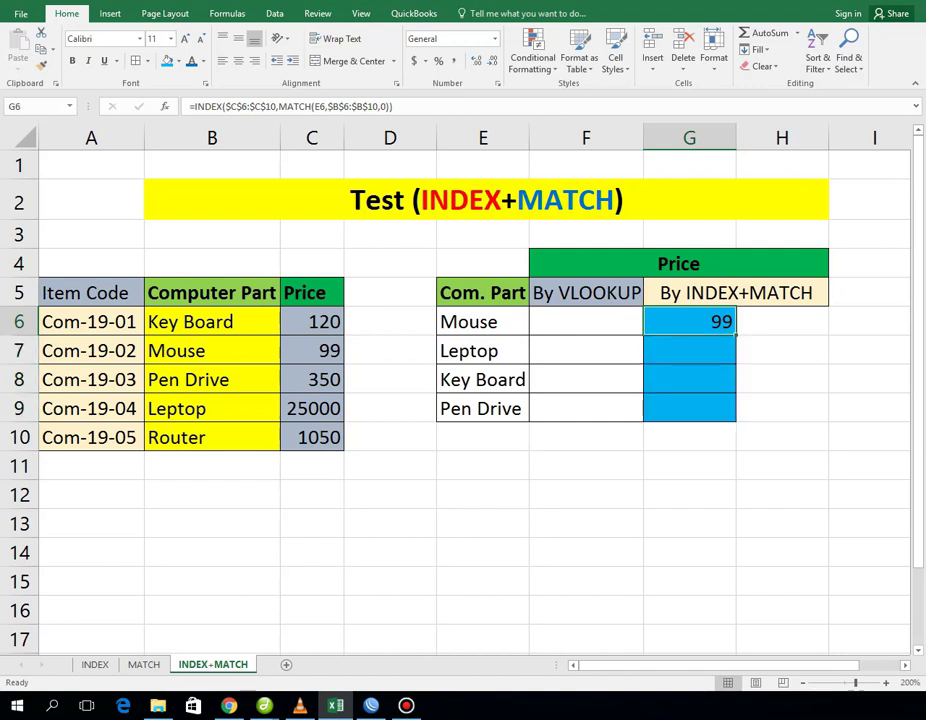
Step: Copy G6's formula down to G9 (25000, 120, 350) and begin =VLOOKUP( in F6
drag(736, 336, 736, 422)
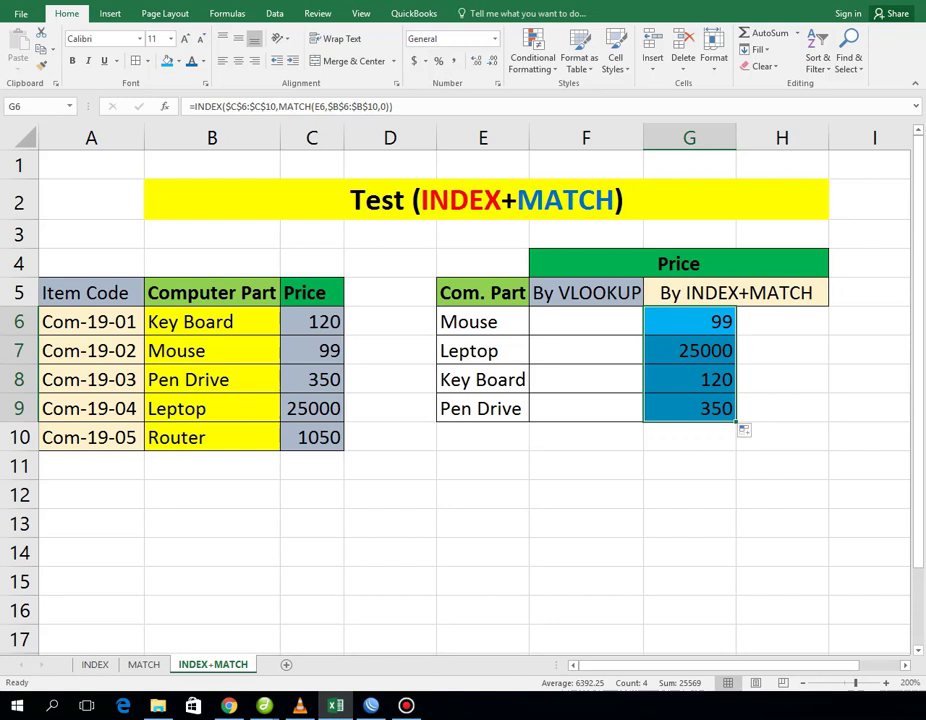
click(586, 321)
text(=vl)
key(Tab)
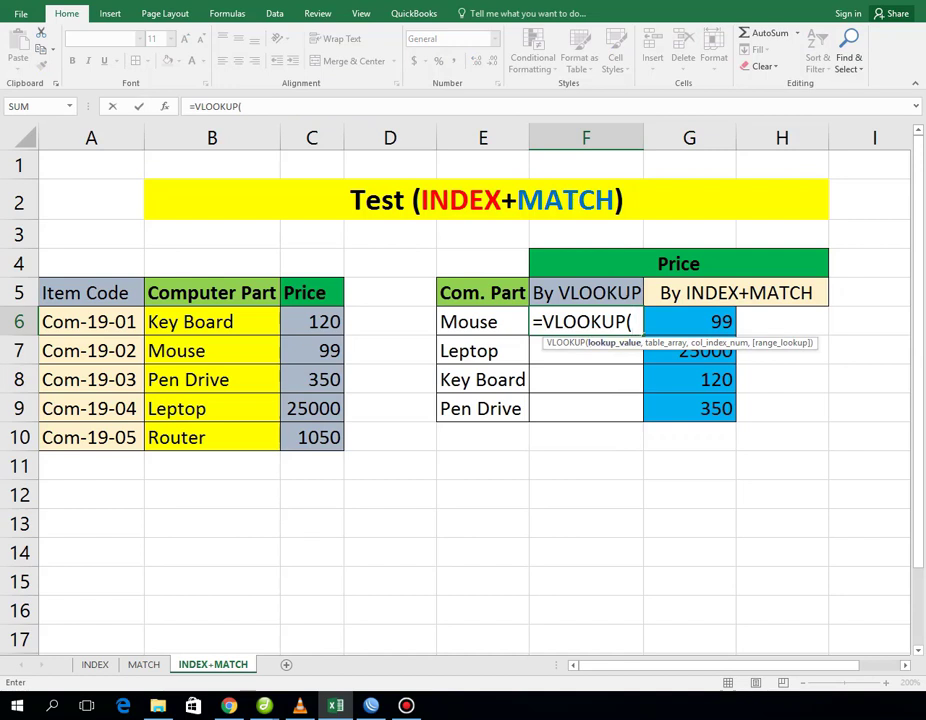
Step: Complete F6 as =VLOOKUP(E6,B6:C10,2,0), returning 99 for Mouse
click(483, 321)
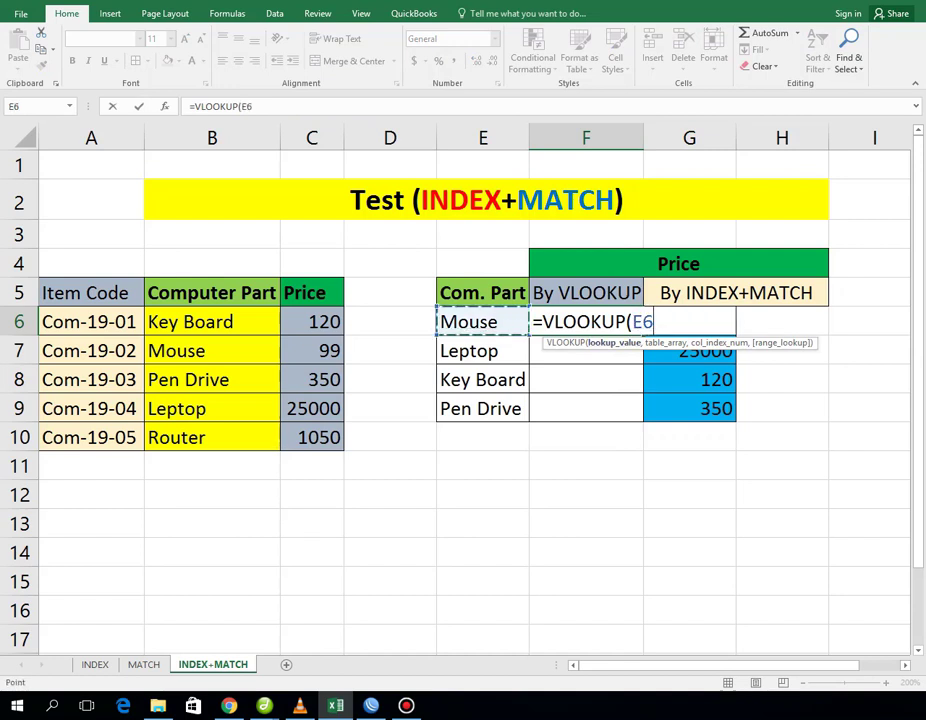
text(,)
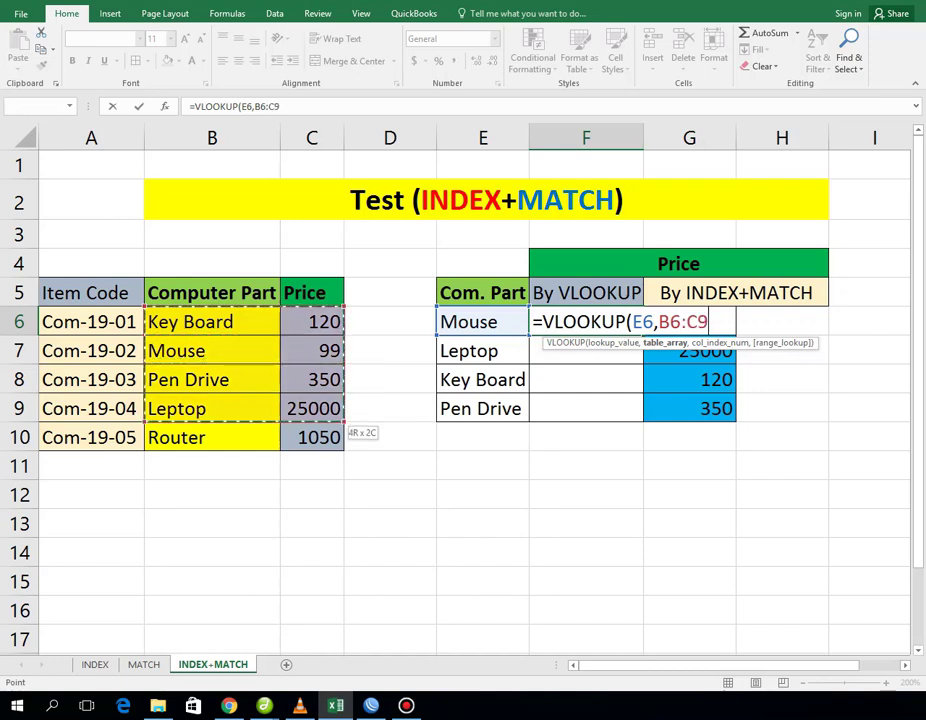
drag(265, 322, 335, 438)
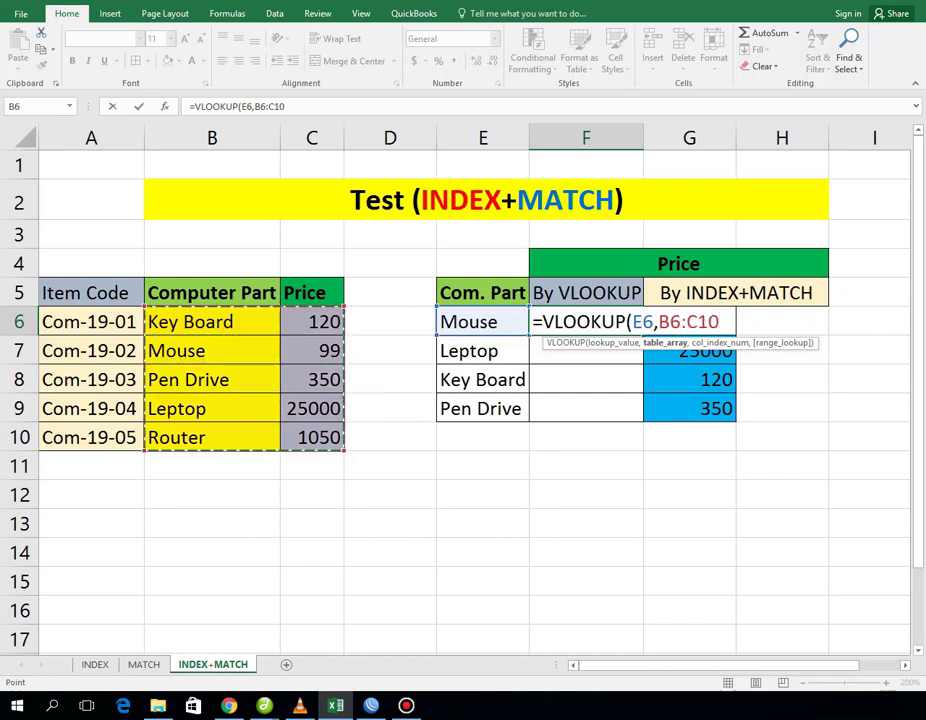
mouse_move(270, 322)
mouse_down()
mouse_move(280, 440)
mouse_move(340, 440)
mouse_up()
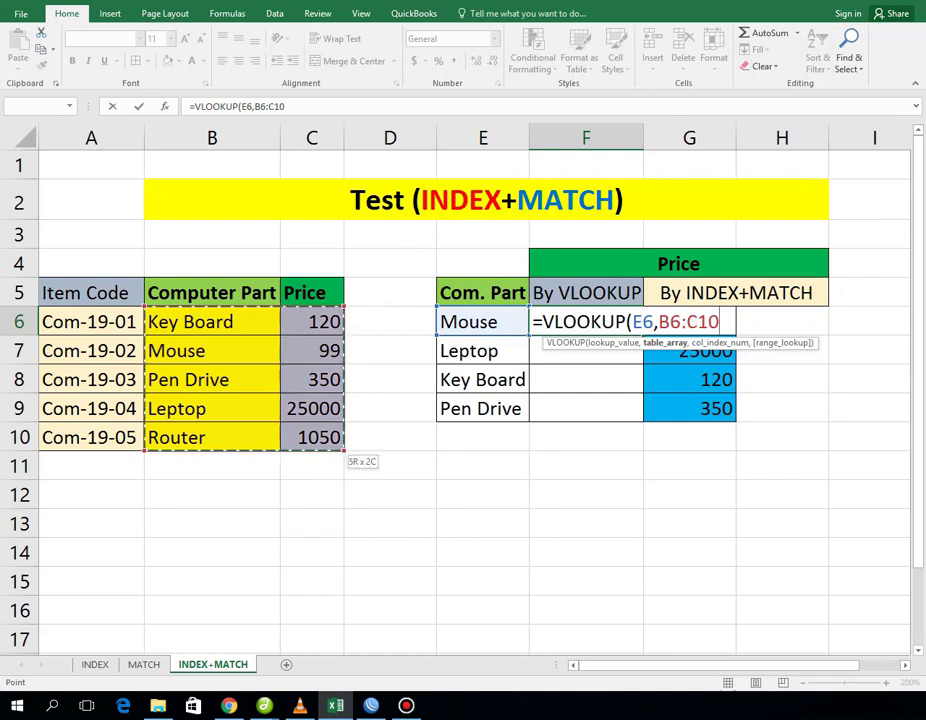
text(,)
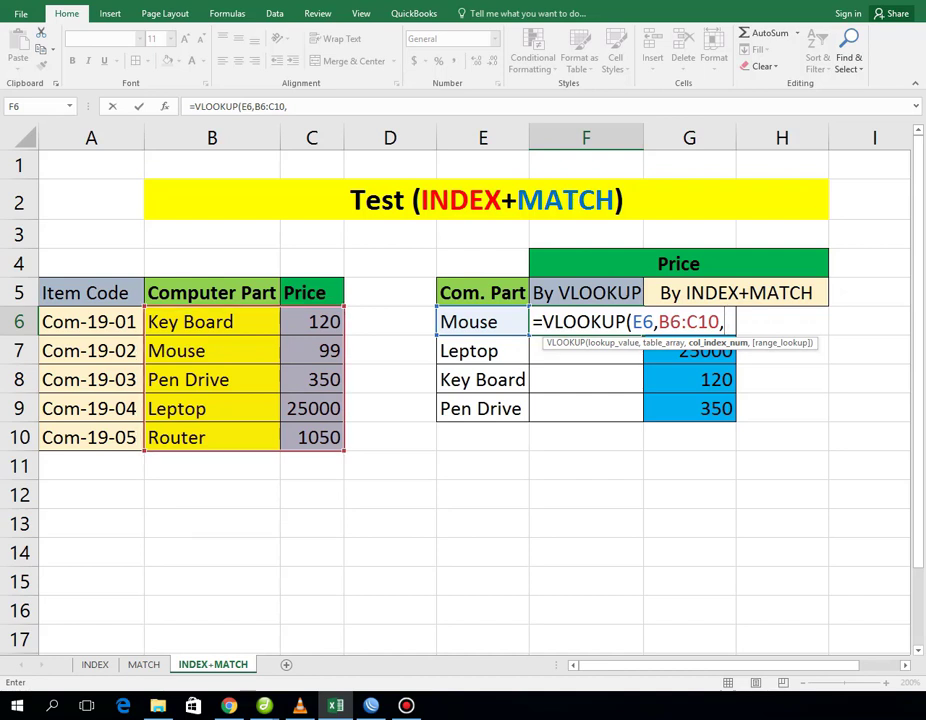
text(2)
text(,)
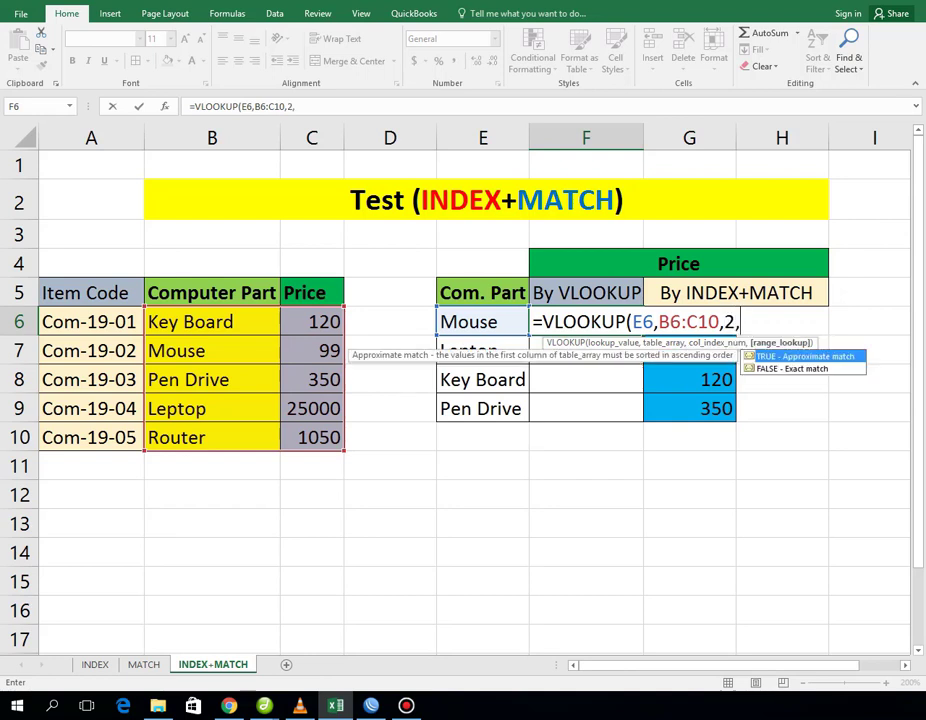
text(0))
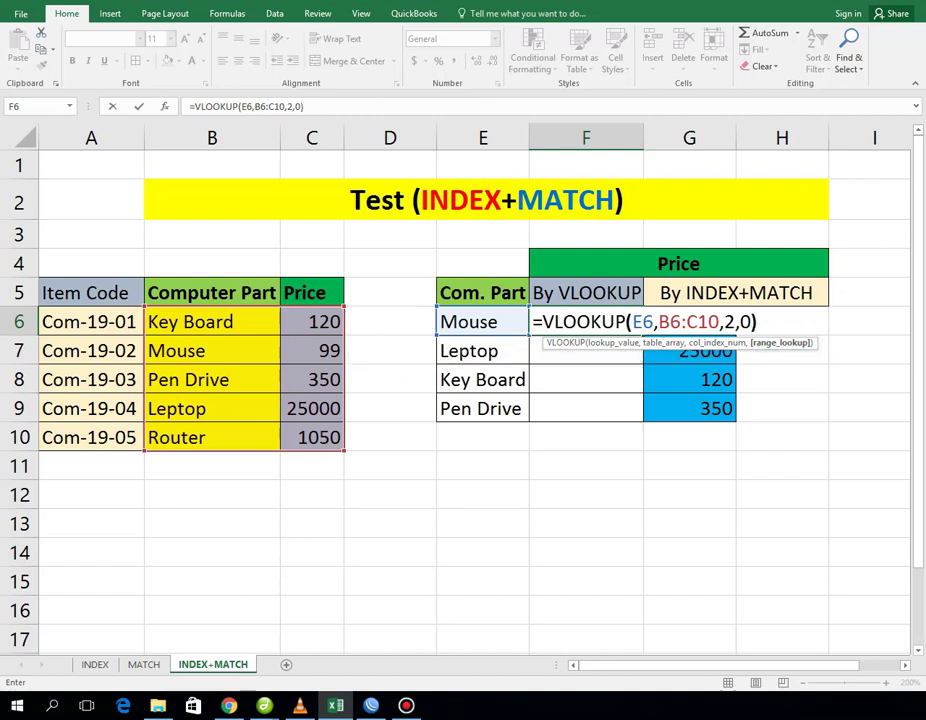
key(Return)
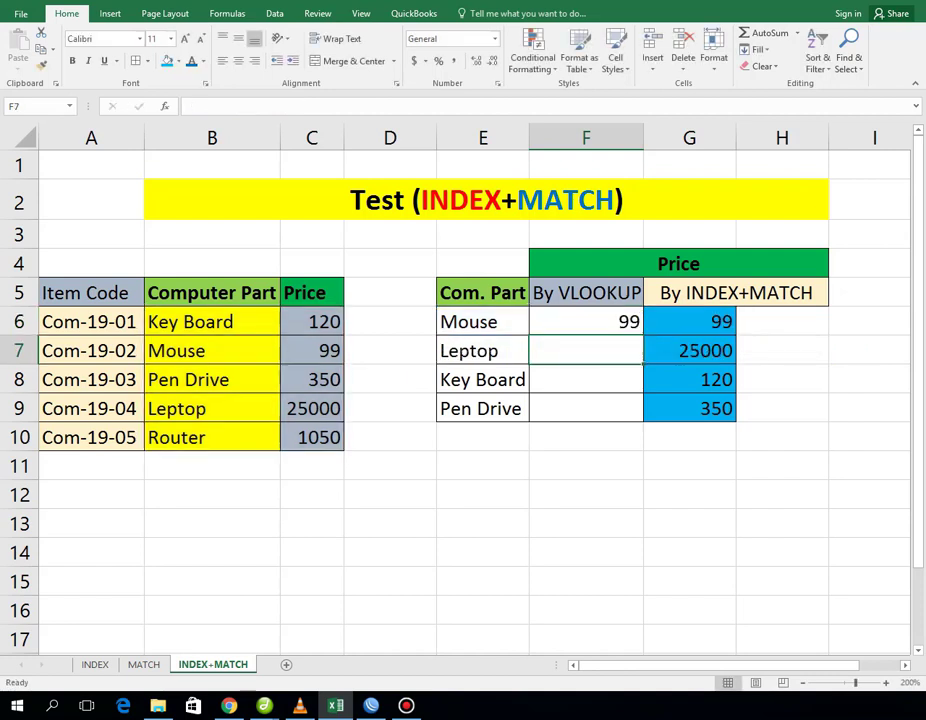
Step: Try filling F6 down to F9, then undo the fill after it produces #N/A errors
click(586, 321)
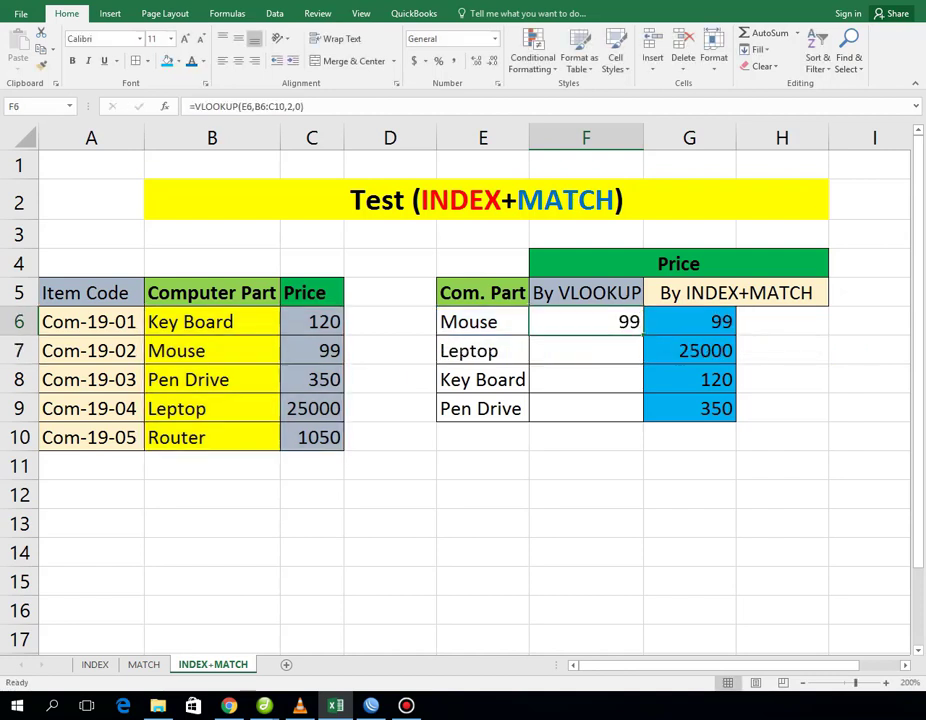
drag(643, 335, 643, 422)
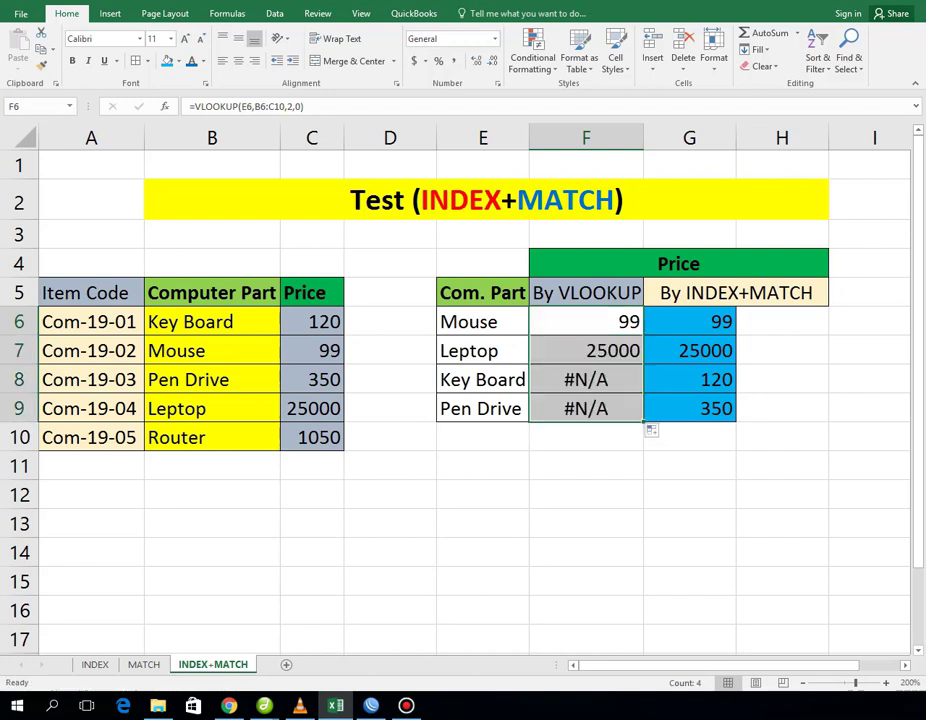
key(ctrl+z)
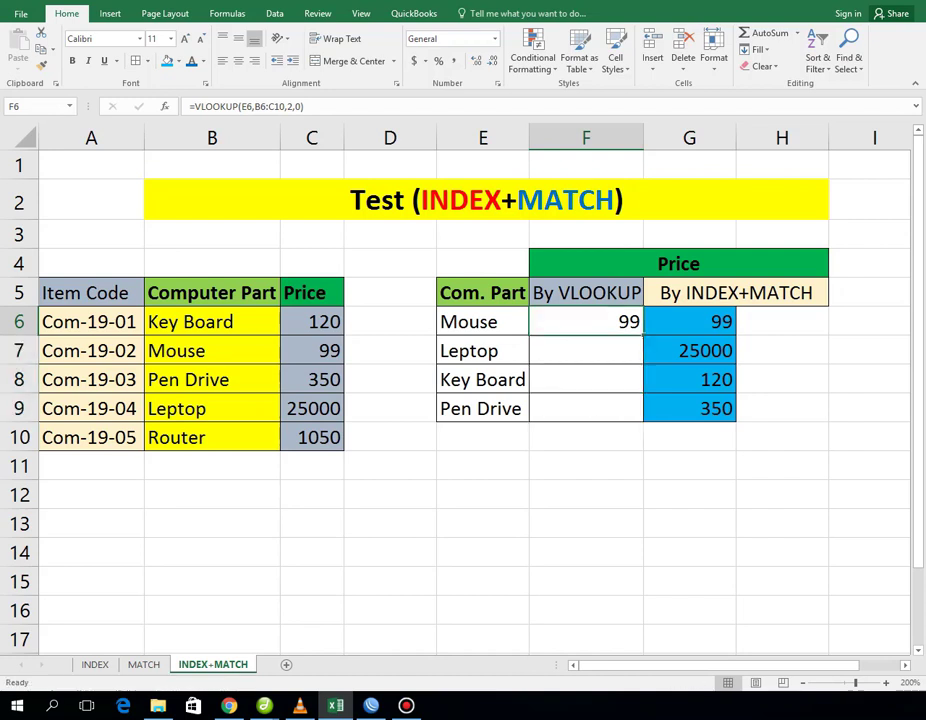
Step: Lock $B$6 in F6's VLOOKUP and fill it down F6:F9, giving 25000, 120 and 350
double_click(232, 106)
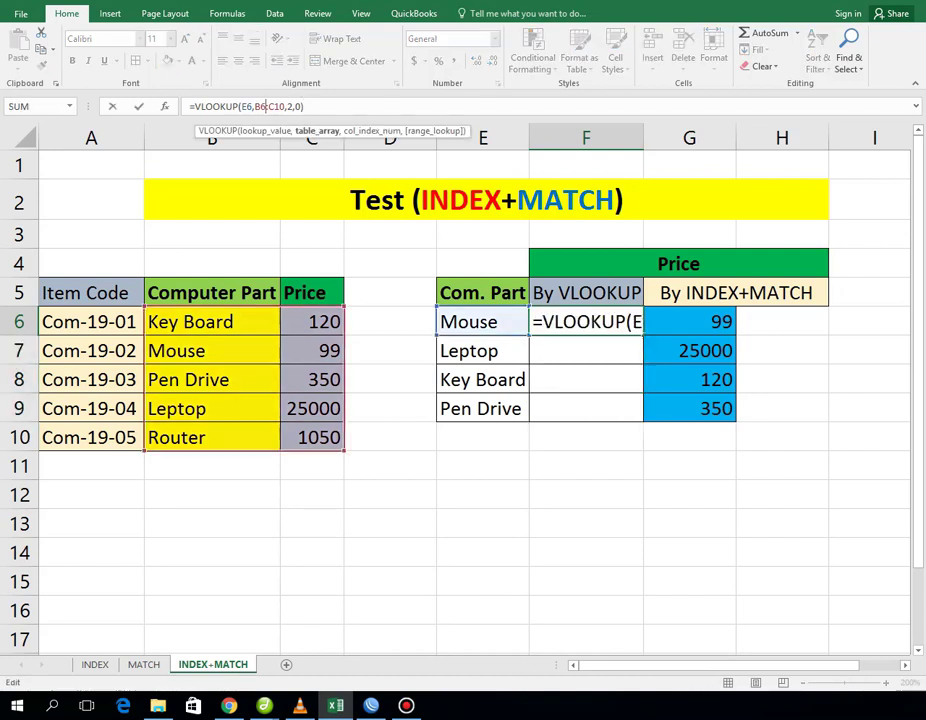
key(F4)
key(Return)
drag(586, 321, 586, 408)
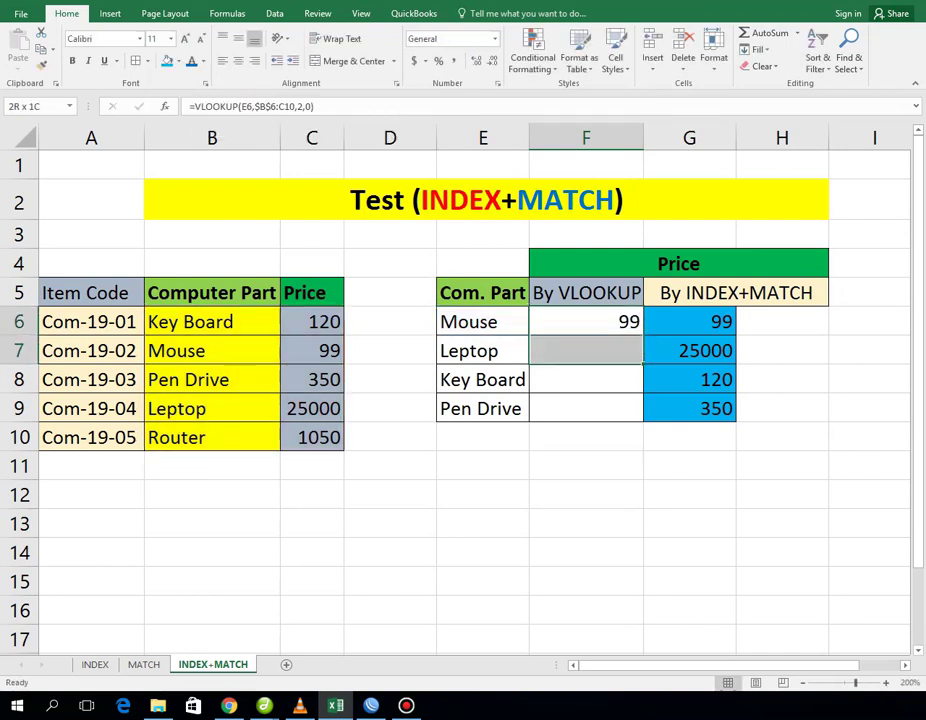
key(ctrl+d)
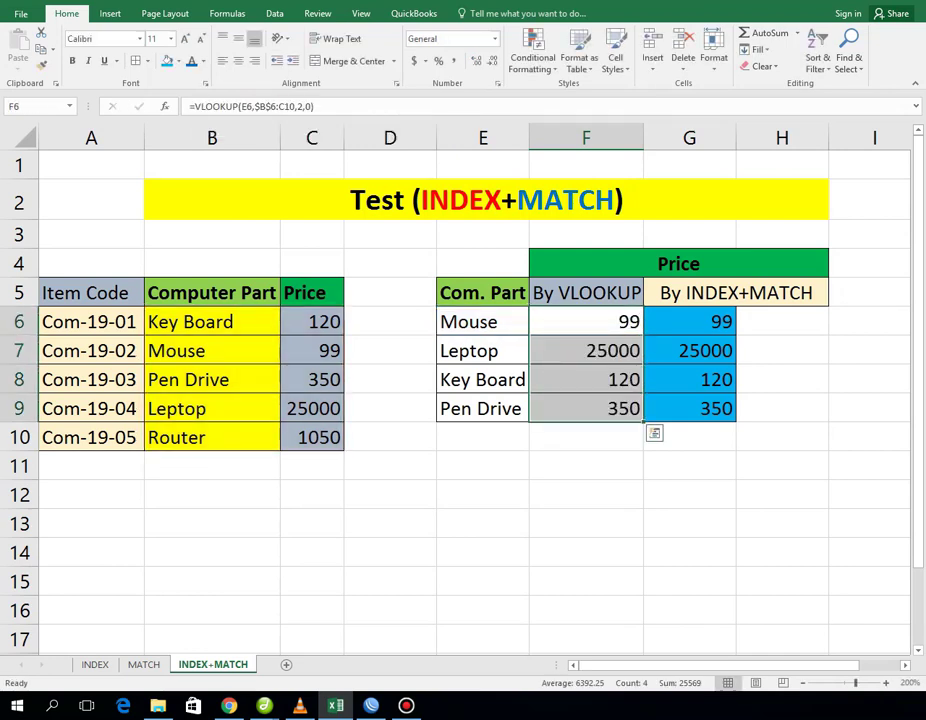
click(586, 466)
click(586, 379)
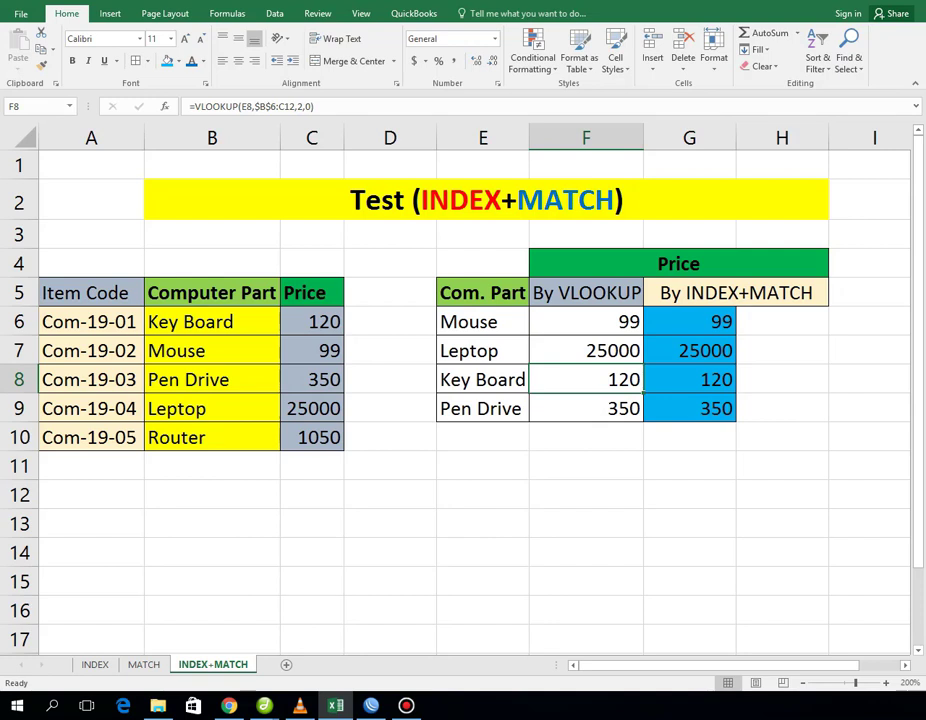
Step: Insert a blank column at C, just before the Price column
click(311, 137)
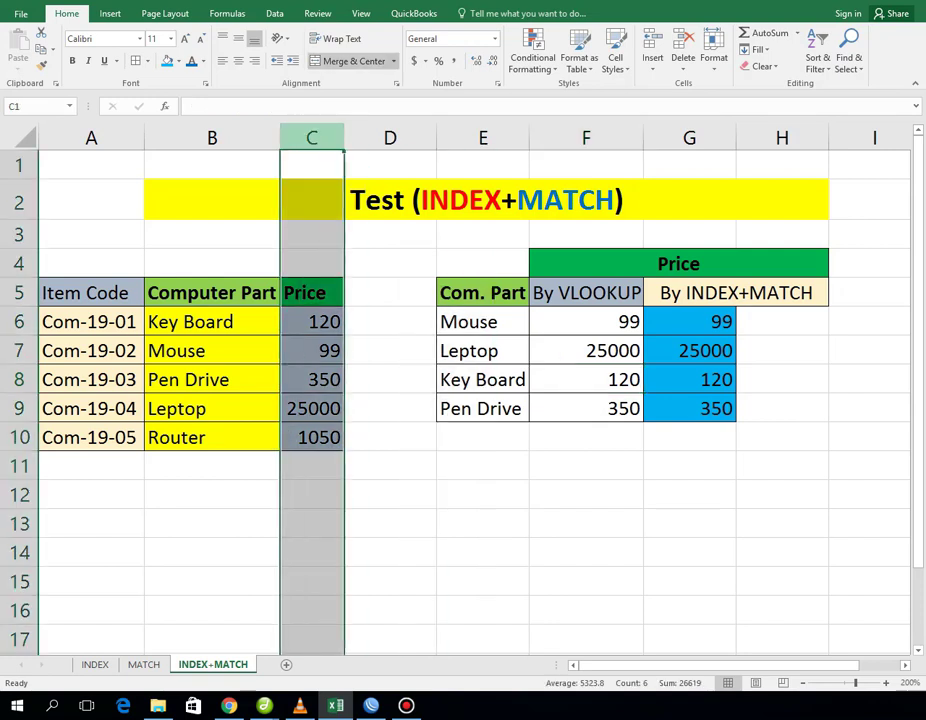
right_click(314, 139)
click(350, 238)
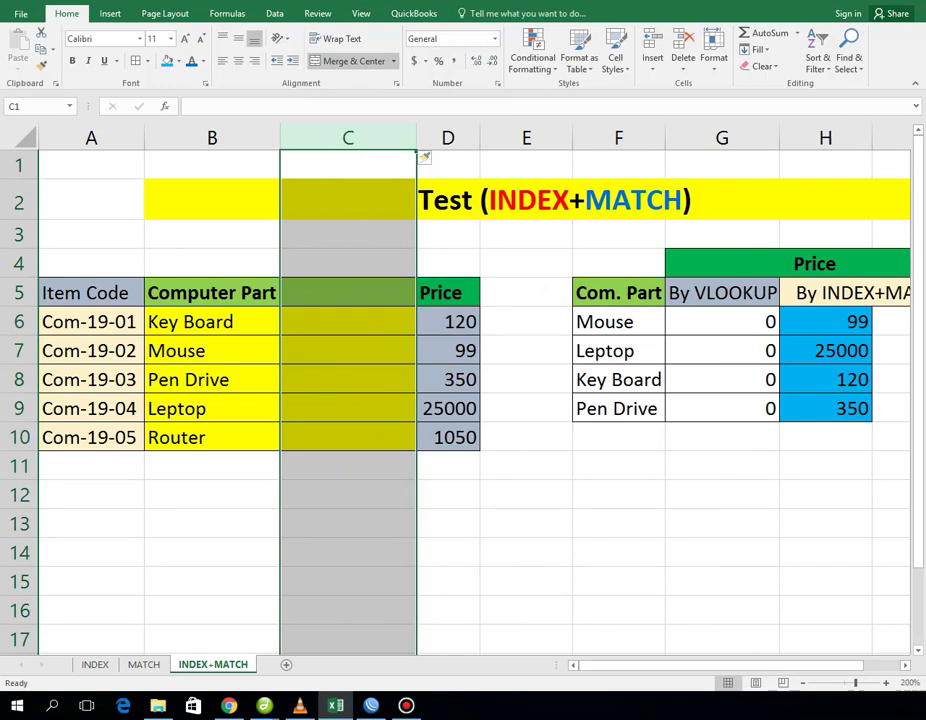
Step: Compare the zeroed VLOOKUP results in G6:G9 with the INDEX+MATCH results in H6:H9
drag(722, 321, 722, 408)
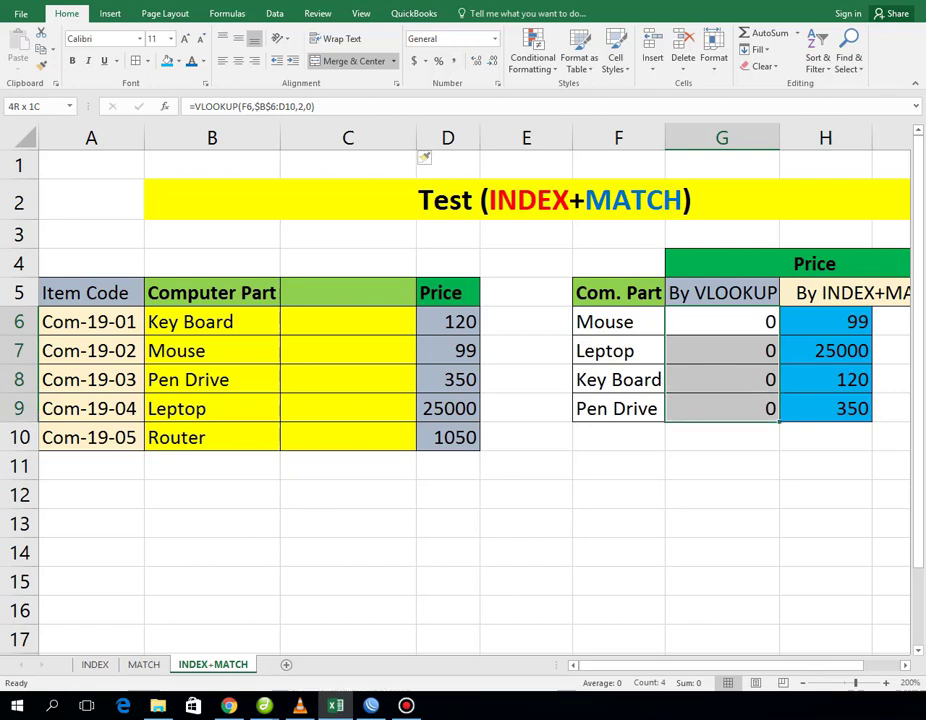
drag(722, 408, 722, 408)
drag(825, 321, 825, 408)
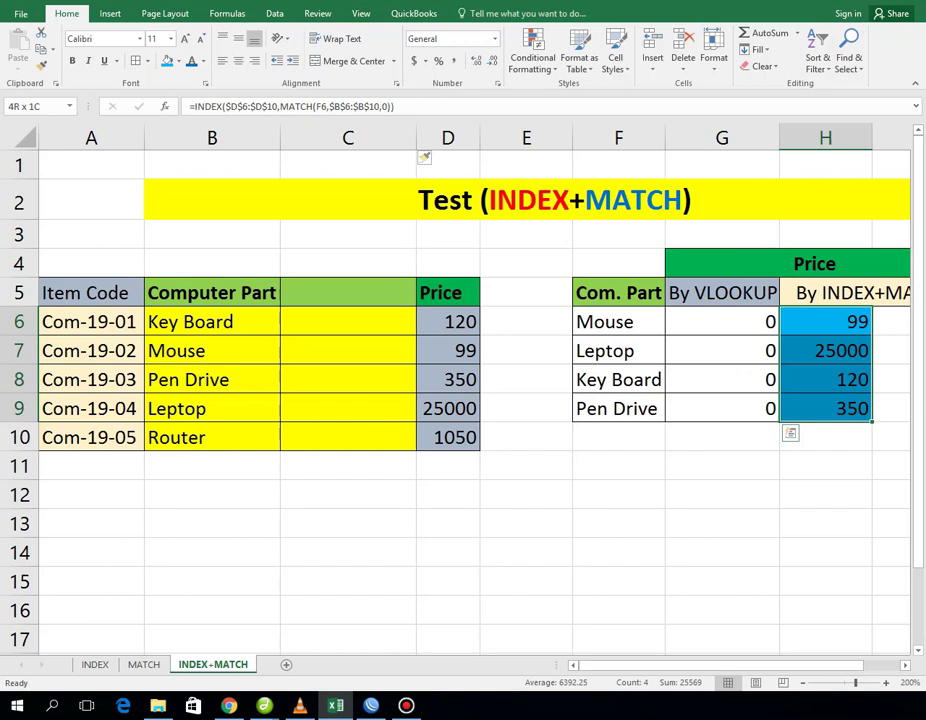
drag(825, 408, 825, 408)
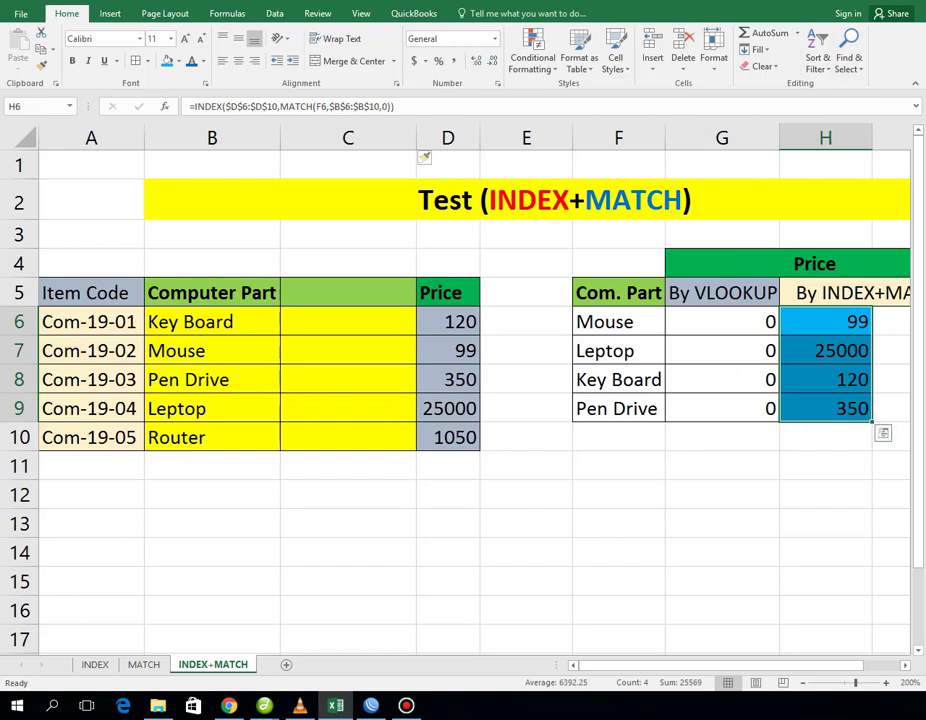
Step: Change the Leptop price to 21000 and the Key Board price to 200
click(448, 321)
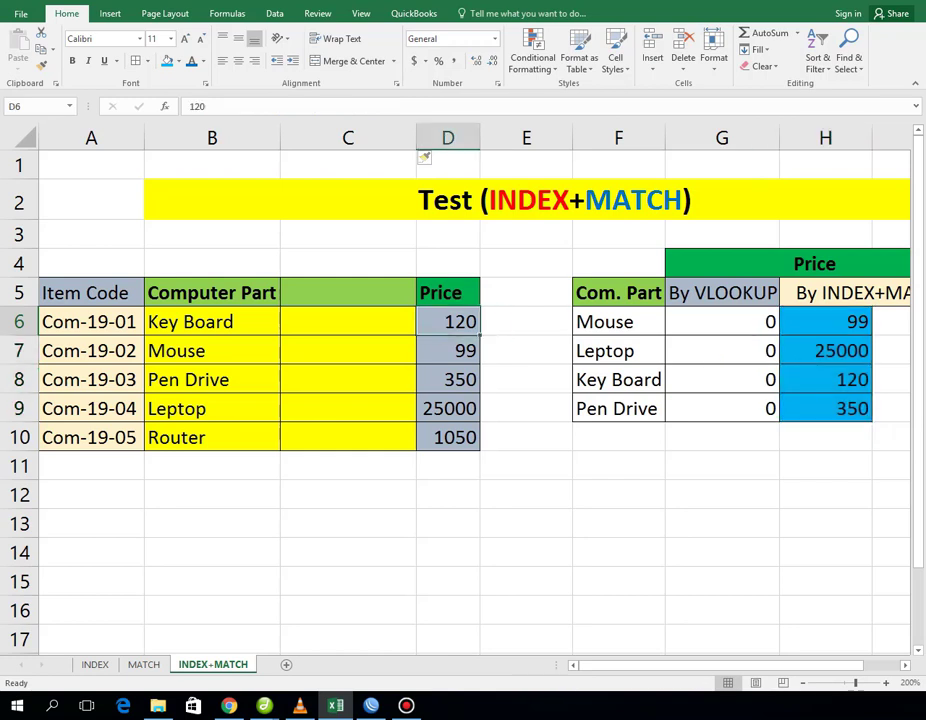
click(448, 350)
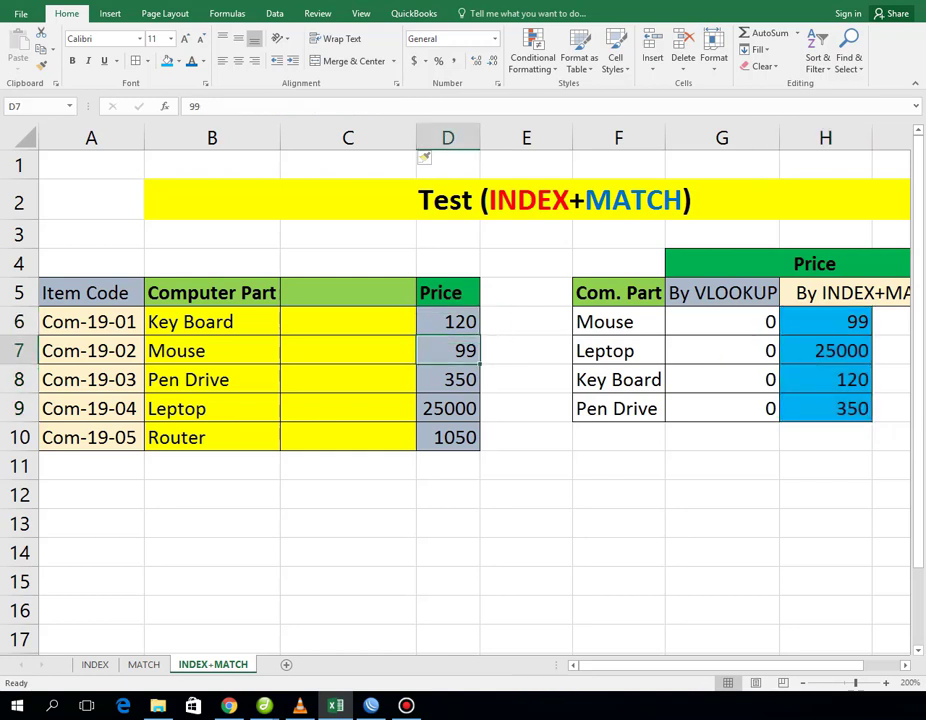
click(448, 408)
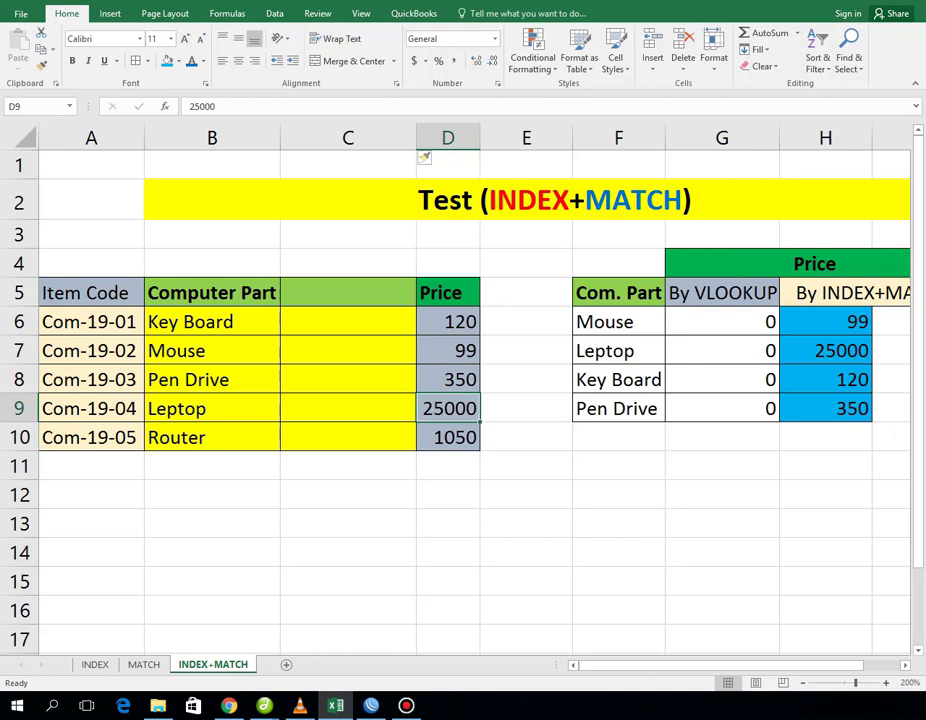
text(2100)
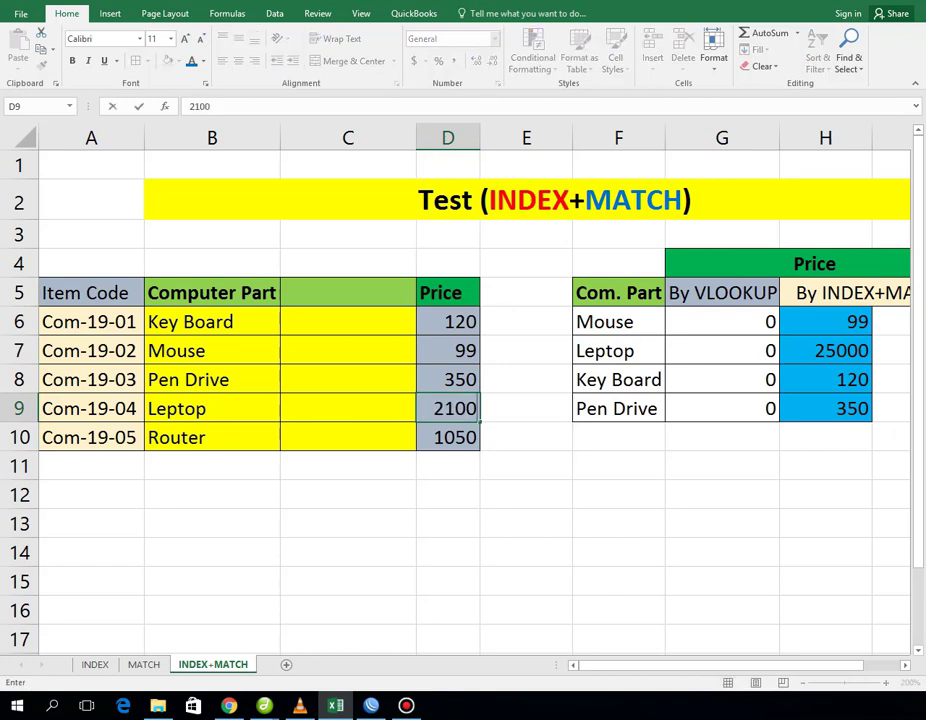
text(0)
key(Return)
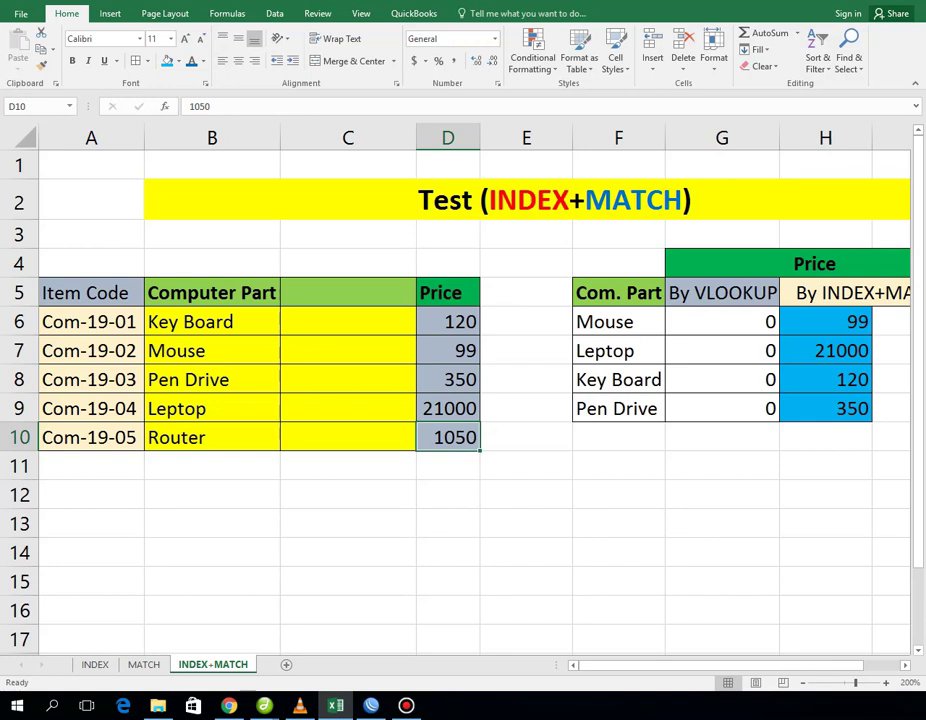
click(448, 321)
text(2)
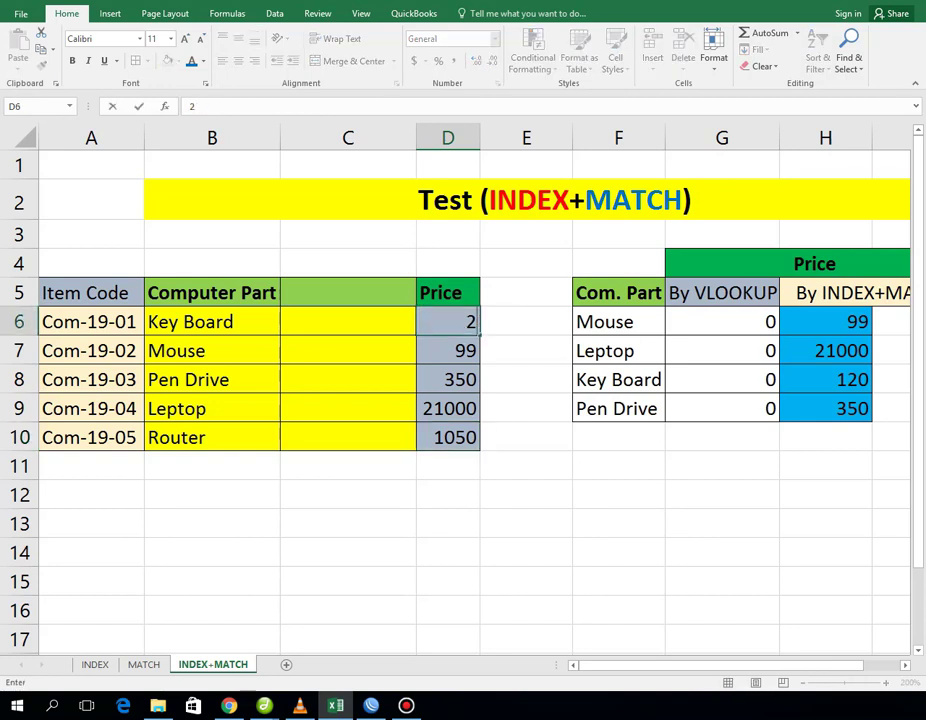
text(00)
key(Return)
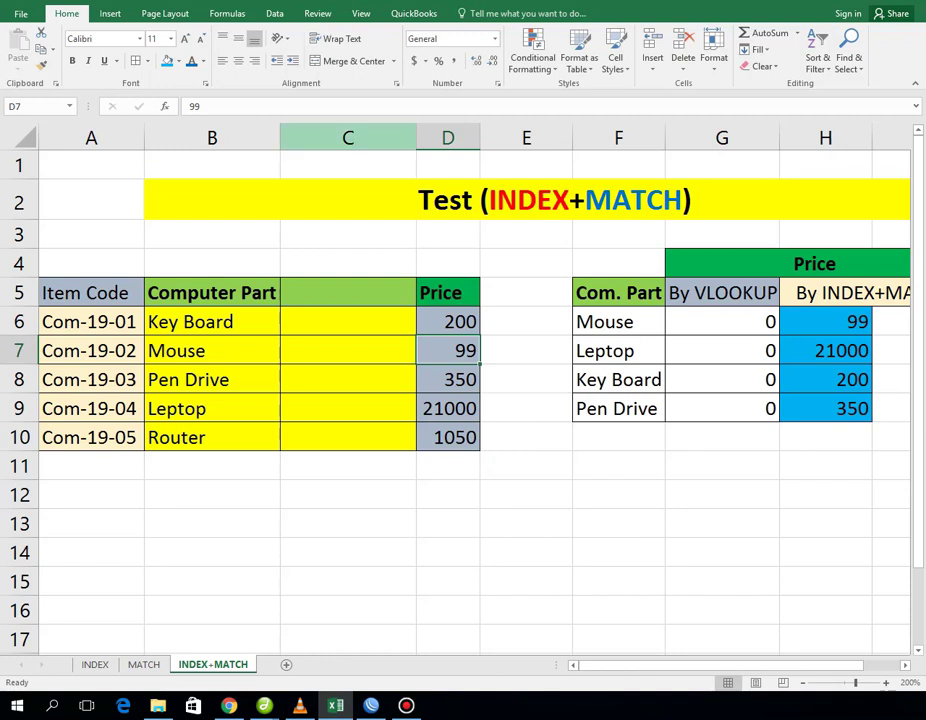
click(348, 137)
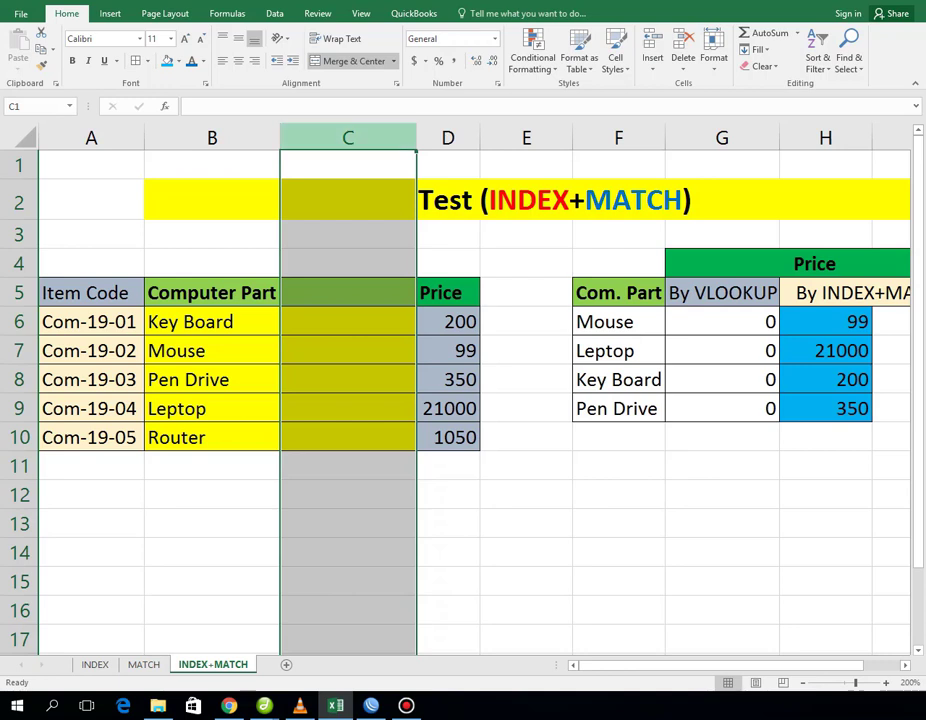
Step: Delete the empty inserted column C so Price returns to column C
right_click(362, 139)
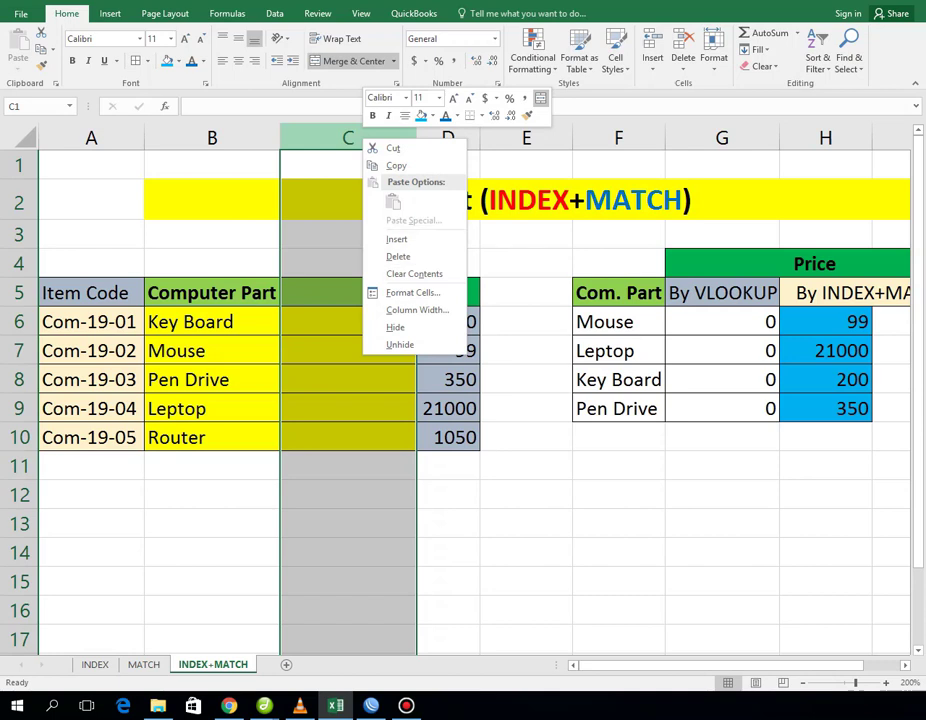
click(398, 256)
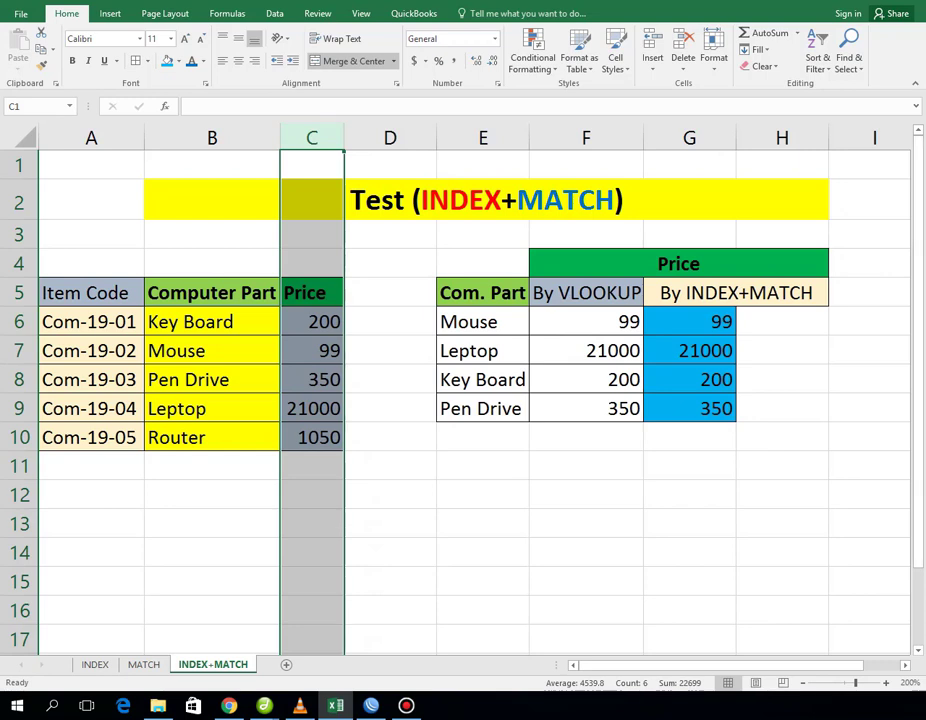
click(689, 321)
Step: Prefix the Mouse and Leptop formulas in G6 and G7 with an apostrophe so they display as text
key(F2)
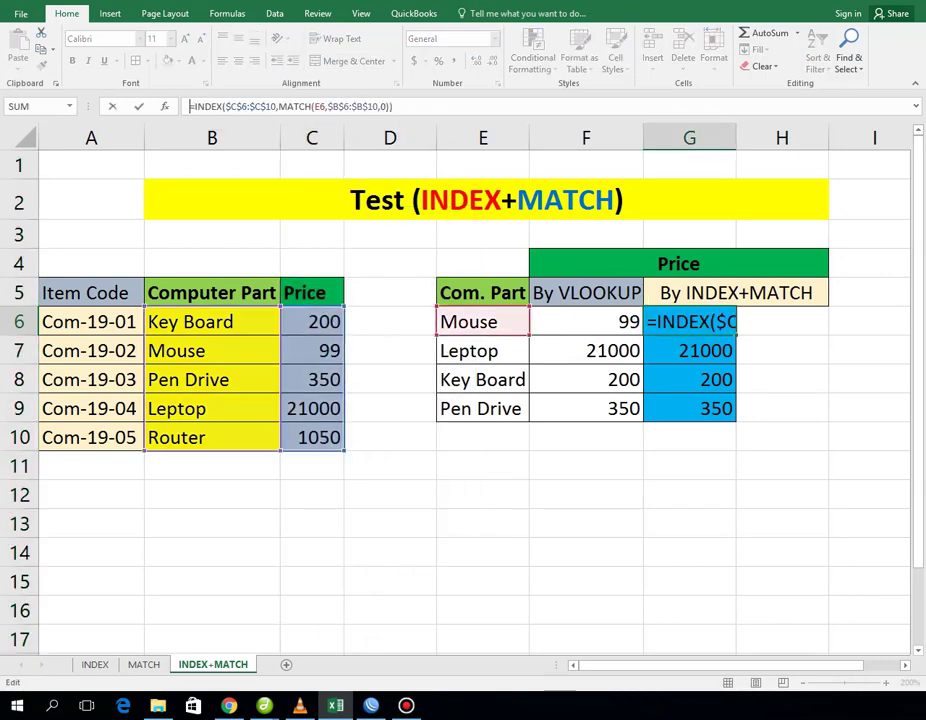
key(Home)
text(')
key(Return)
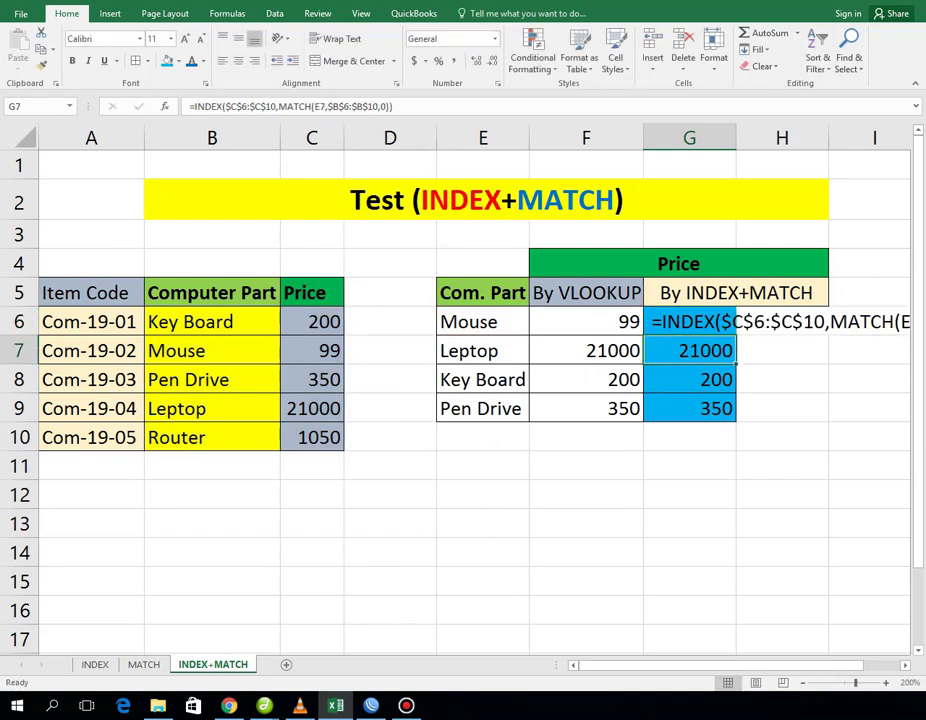
key(F2)
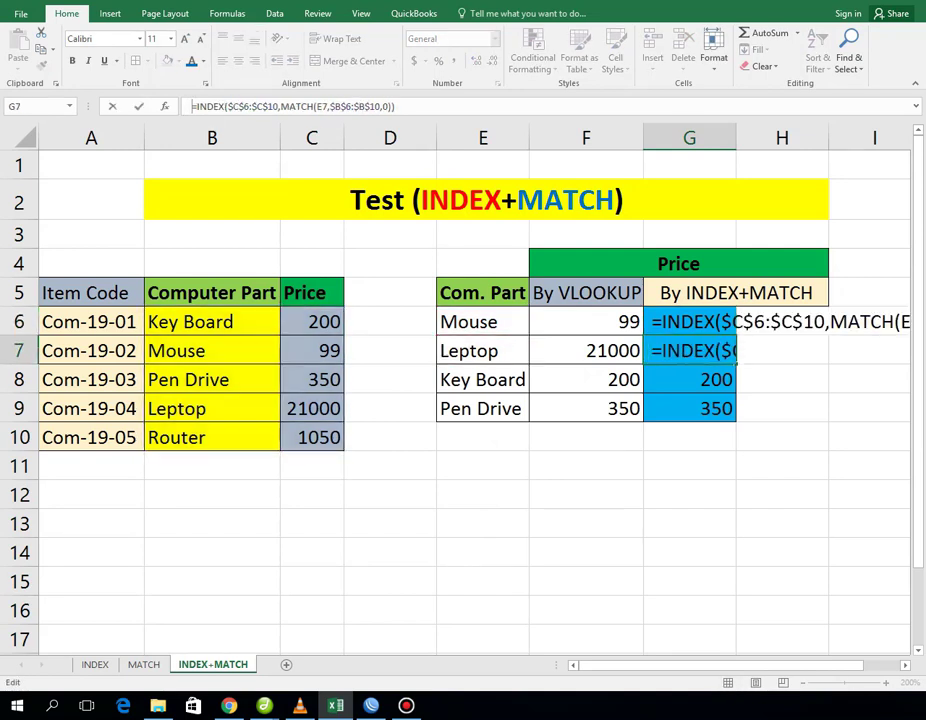
scroll(474, 390, right, 1)
click(676, 465)
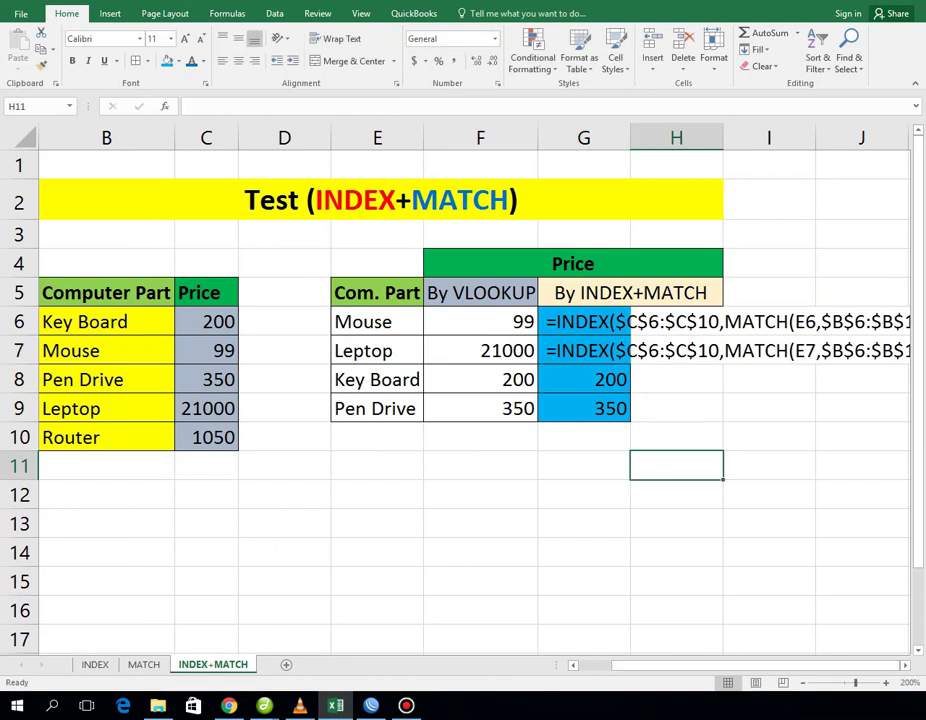
key(Up)
key(Up)
key(Up)
key(Right)
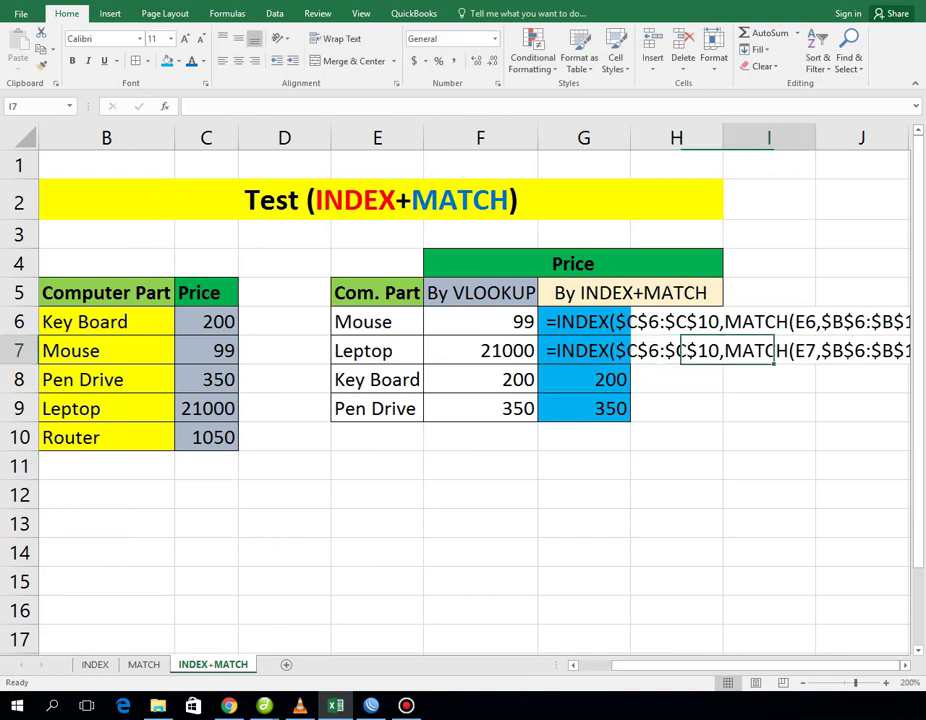
key(Right)
key(Right)
key(Right)
click(476, 494)
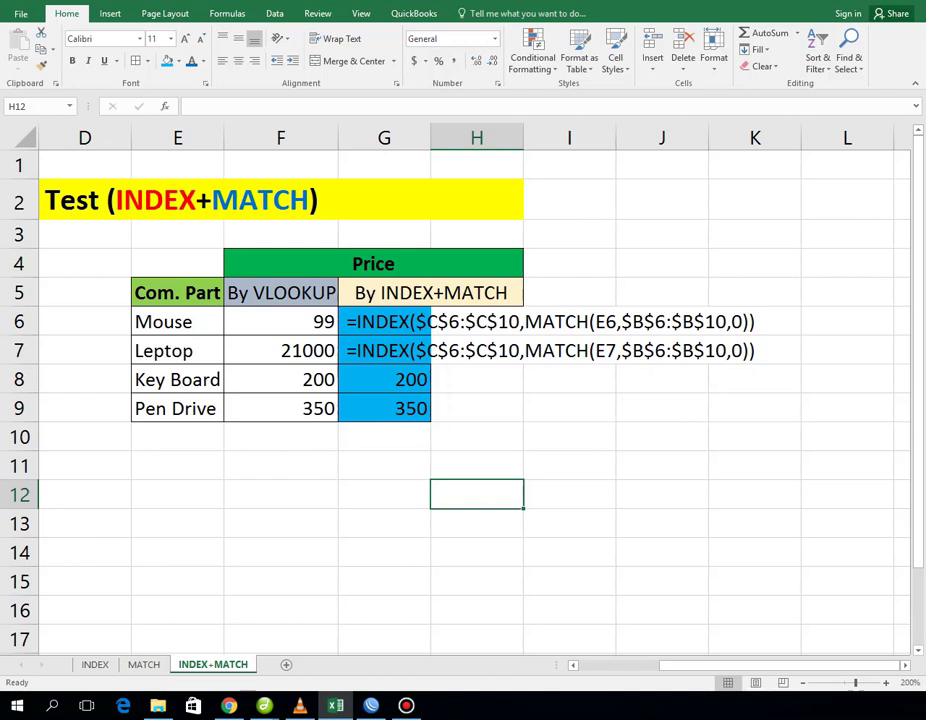
click(384, 465)
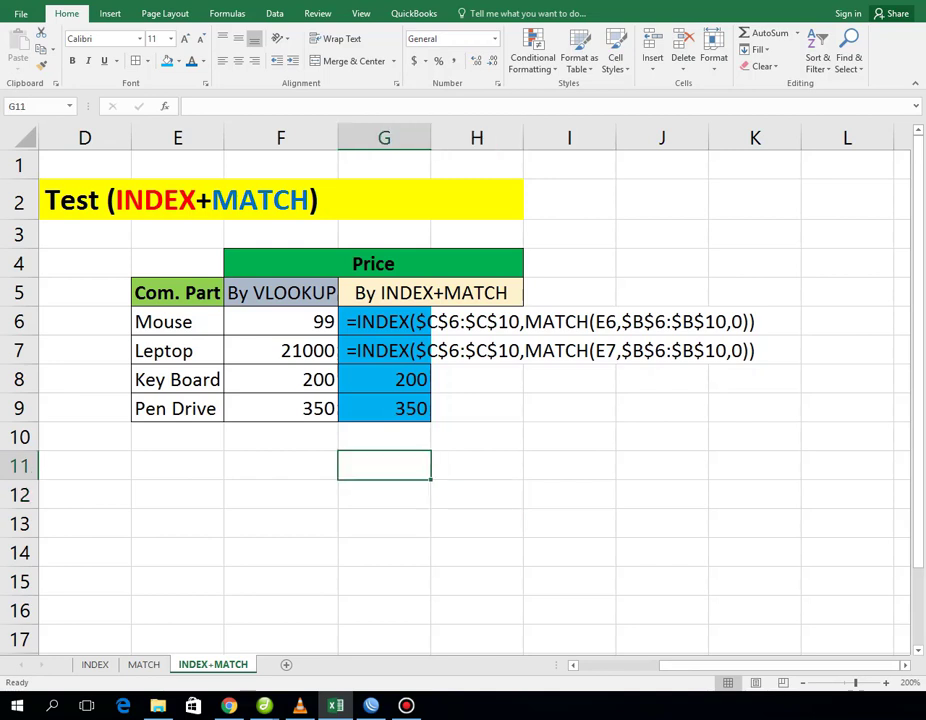